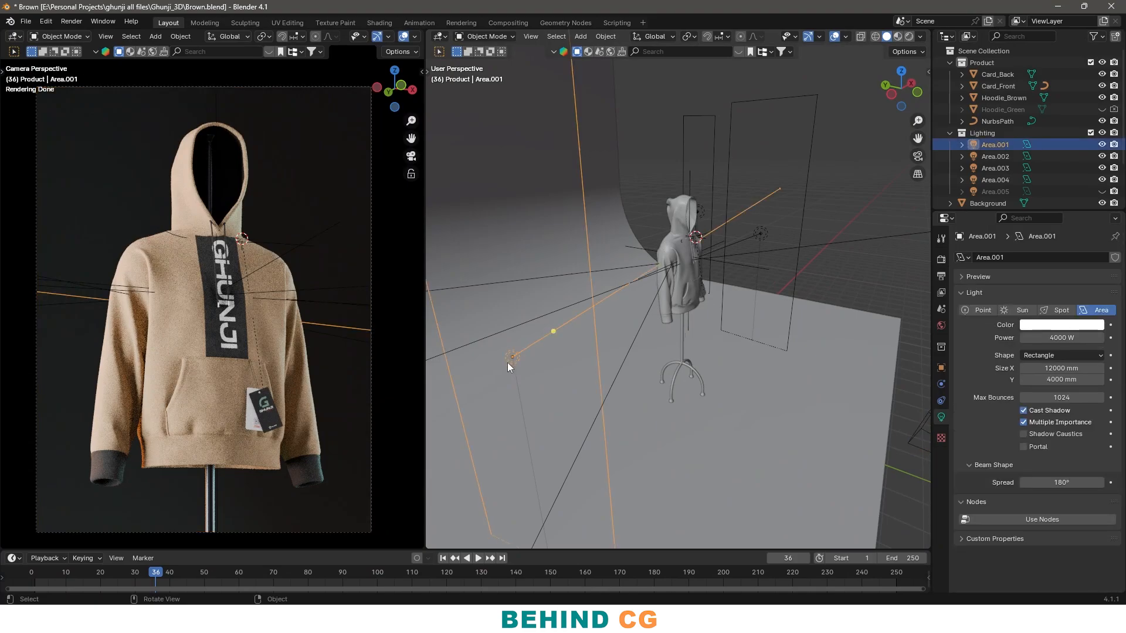
{"action": "key", "text": "g"}
{"action": "key", "text": "y"}
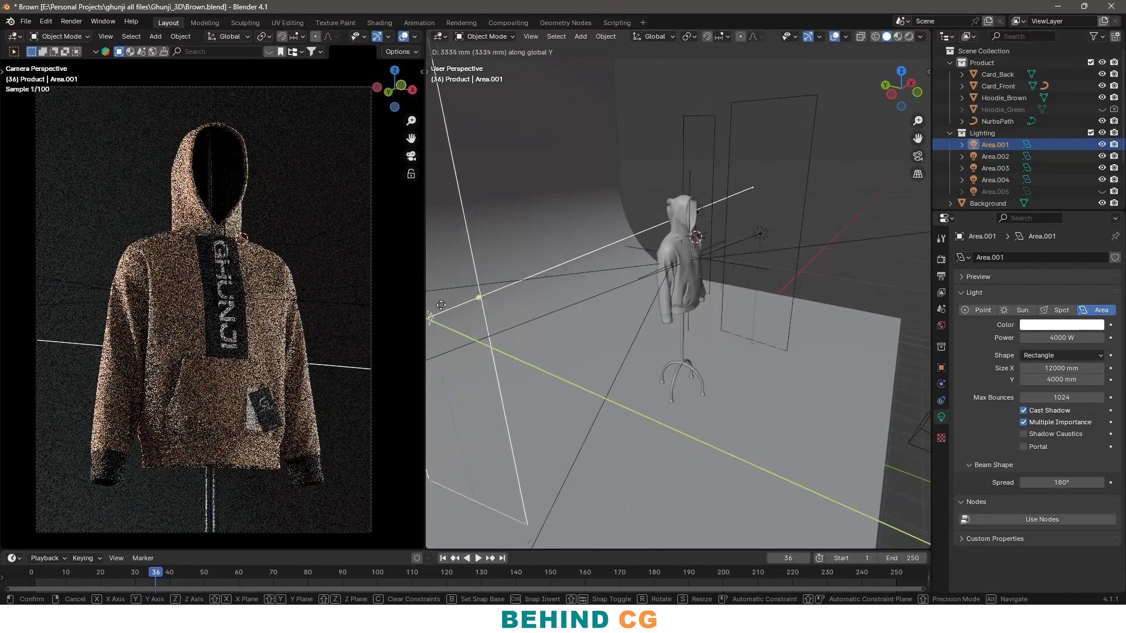
{"action": "right_click", "coordinate": [864, 296]}
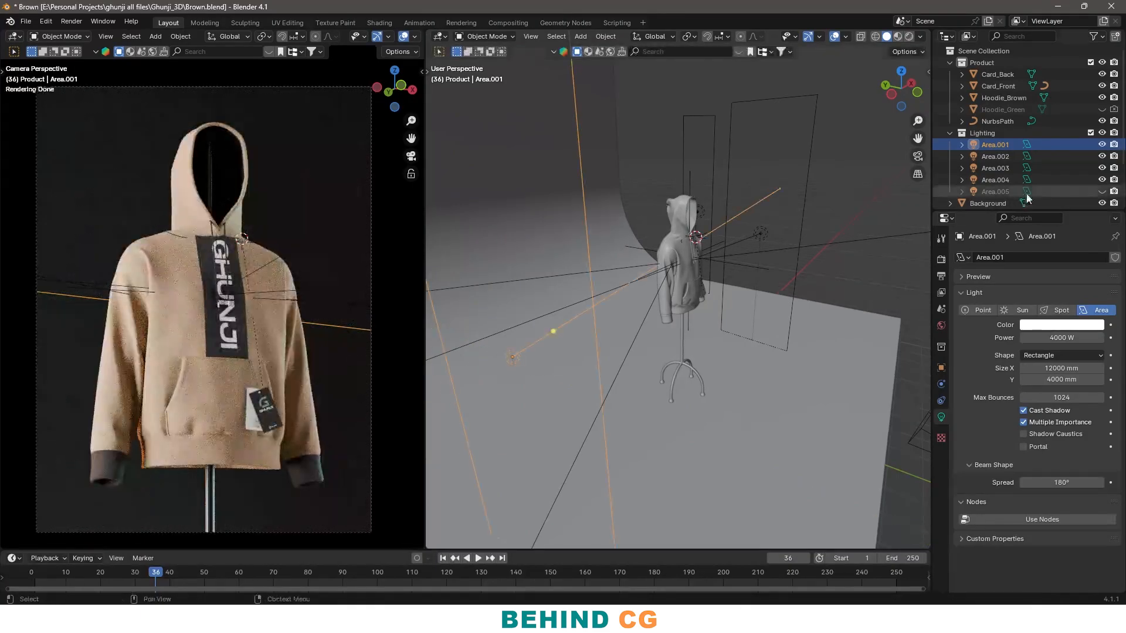
Step: Make the object named Camera the active scene camera and orbit the modelling viewport around the hoodie and its lights
{"action": "scroll", "coordinate": [1032, 191], "scroll_direction": "down", "scroll_amount": 3}
{"action": "left_click", "coordinate": [1010, 168]}
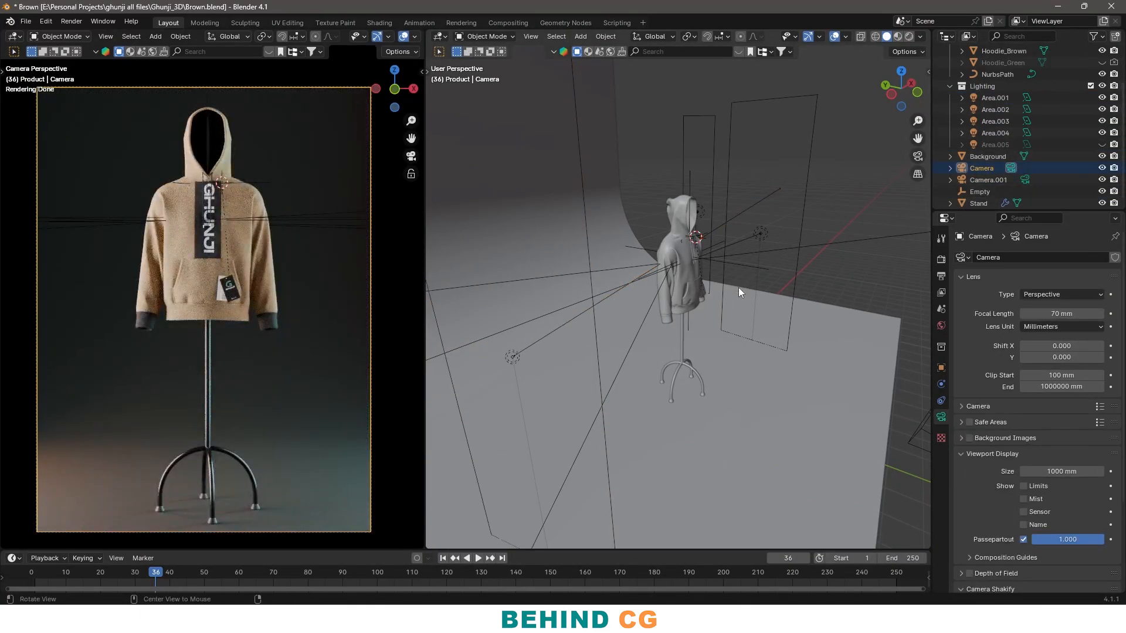
{"action": "scroll", "coordinate": [740, 290], "scroll_direction": "up", "scroll_amount": 6}
{"action": "left_click_drag", "start_coordinate": [764, 295], "coordinate": [624, 318], "text": "alt"}
{"action": "scroll", "coordinate": [624, 318], "scroll_direction": "down", "scroll_amount": 2}
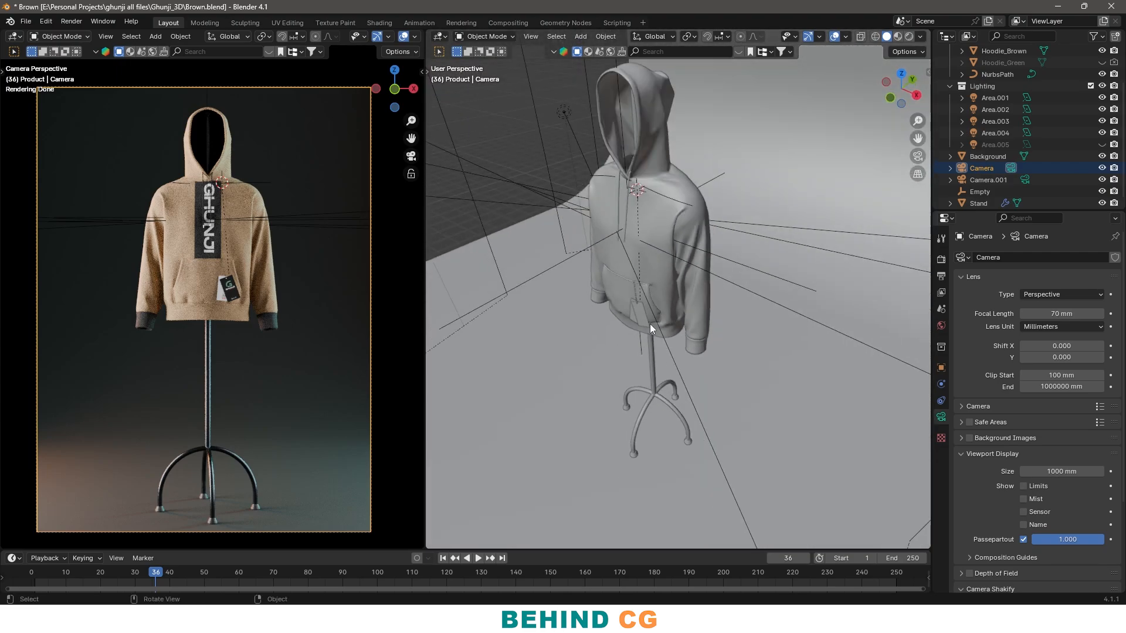
{"action": "scroll", "coordinate": [649, 324], "scroll_direction": "down", "scroll_amount": 3}
Step: Hide lights Area.001 to Area.003 in the viewport, toggling Area.004 and Area.005 and leaving both of them shown
{"action": "left_click", "coordinate": [1101, 144]}
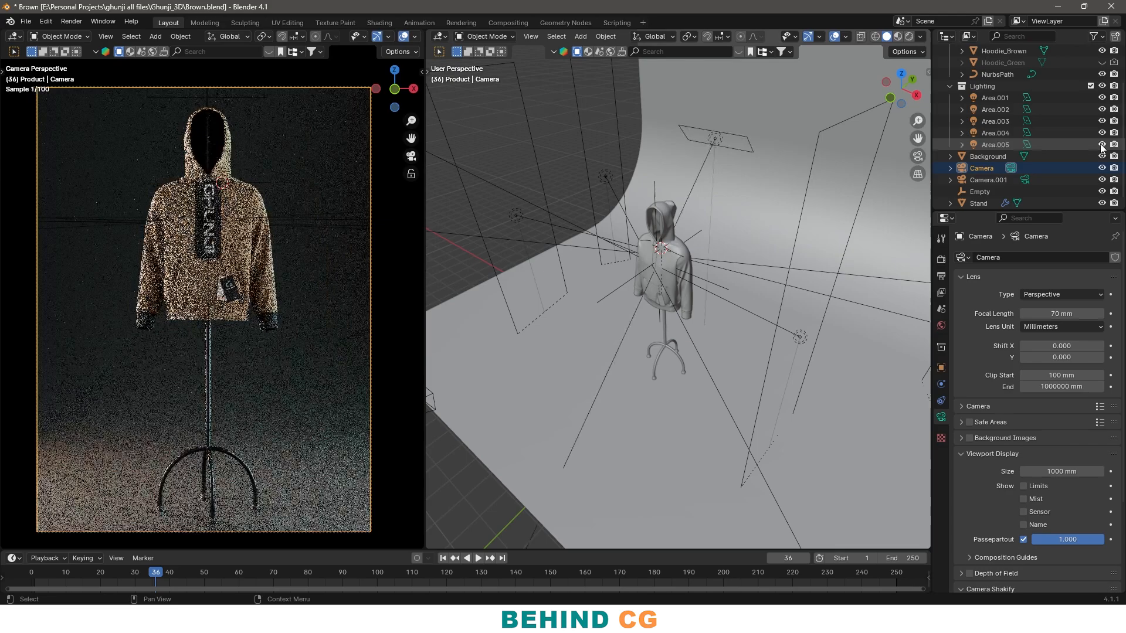
{"action": "left_click_drag", "start_coordinate": [1102, 132], "coordinate": [1101, 105]}
{"action": "left_click", "coordinate": [1102, 144]}
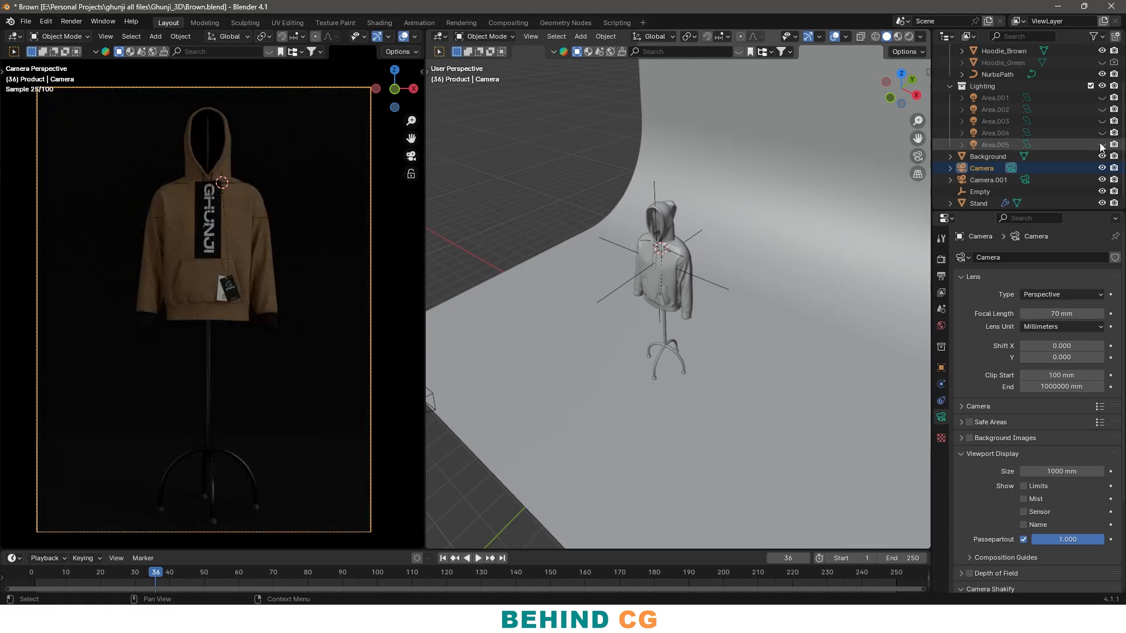
{"action": "left_click", "coordinate": [1102, 145]}
{"action": "left_click", "coordinate": [1102, 145]}
{"action": "left_click", "coordinate": [1101, 144]}
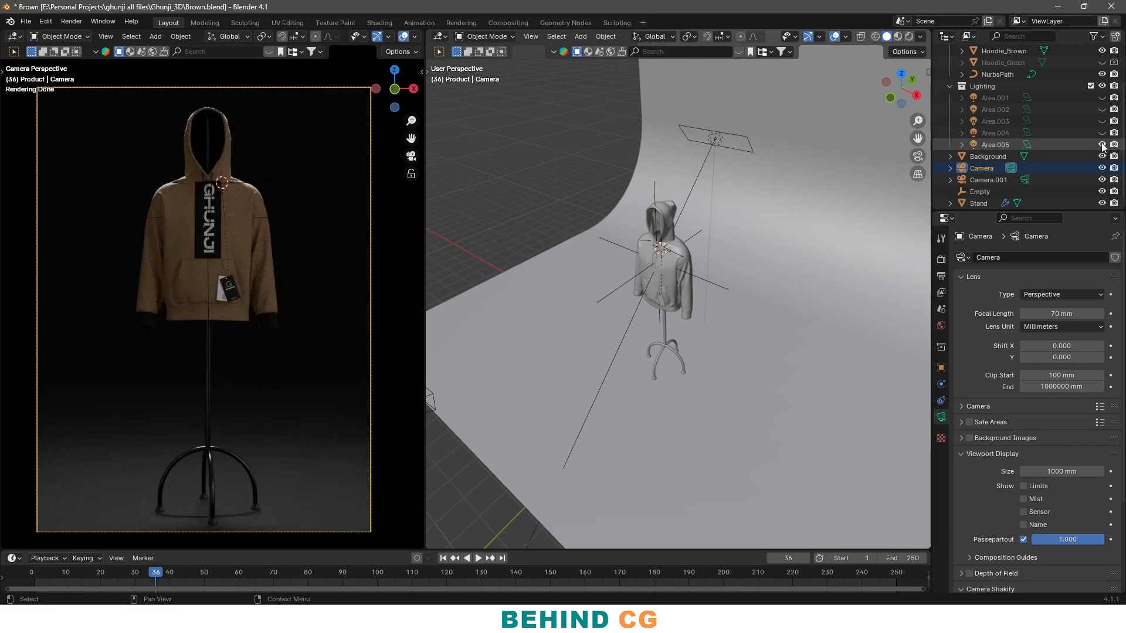
{"action": "left_click", "coordinate": [1101, 132]}
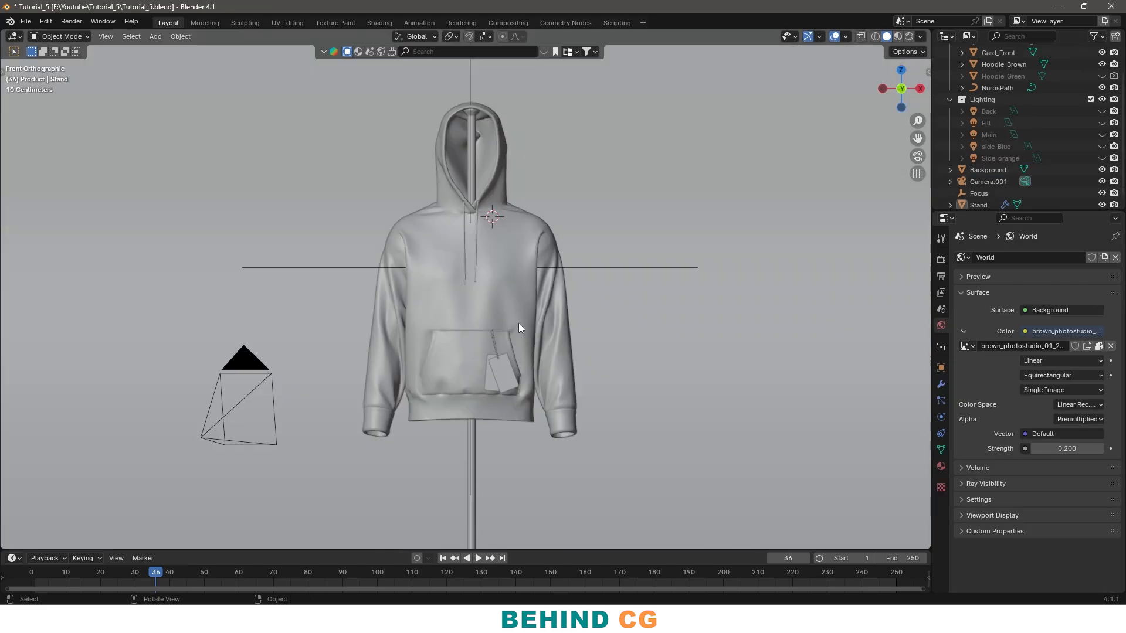
Step: Select the brown hoodie in the Tutorial_5 scene and switch the viewport to Material Preview shading
{"action": "scroll", "coordinate": [495, 301], "scroll_direction": "down", "scroll_amount": 1}
{"action": "middle_click_drag", "start_coordinate": [486, 332], "coordinate": [475, 259]}
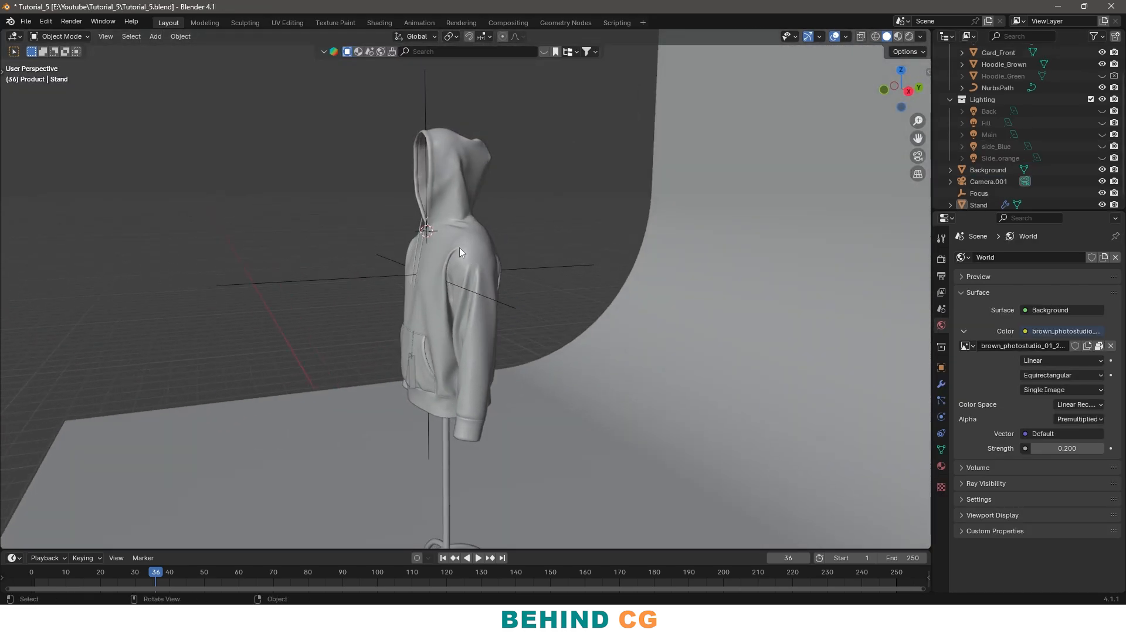
{"action": "left_click", "coordinate": [466, 220]}
{"action": "key", "text": "z"}
{"action": "left_click", "coordinate": [478, 378]}
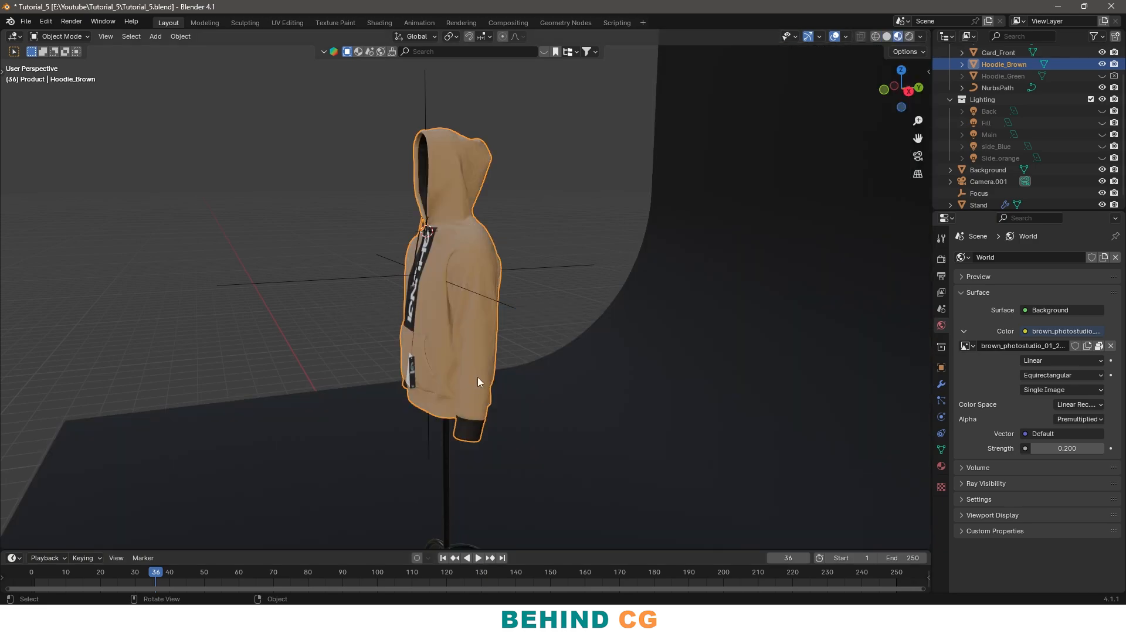
{"action": "scroll", "coordinate": [473, 340], "scroll_direction": "up", "scroll_amount": 3}
{"action": "middle_click_drag", "start_coordinate": [473, 341], "coordinate": [496, 343]}
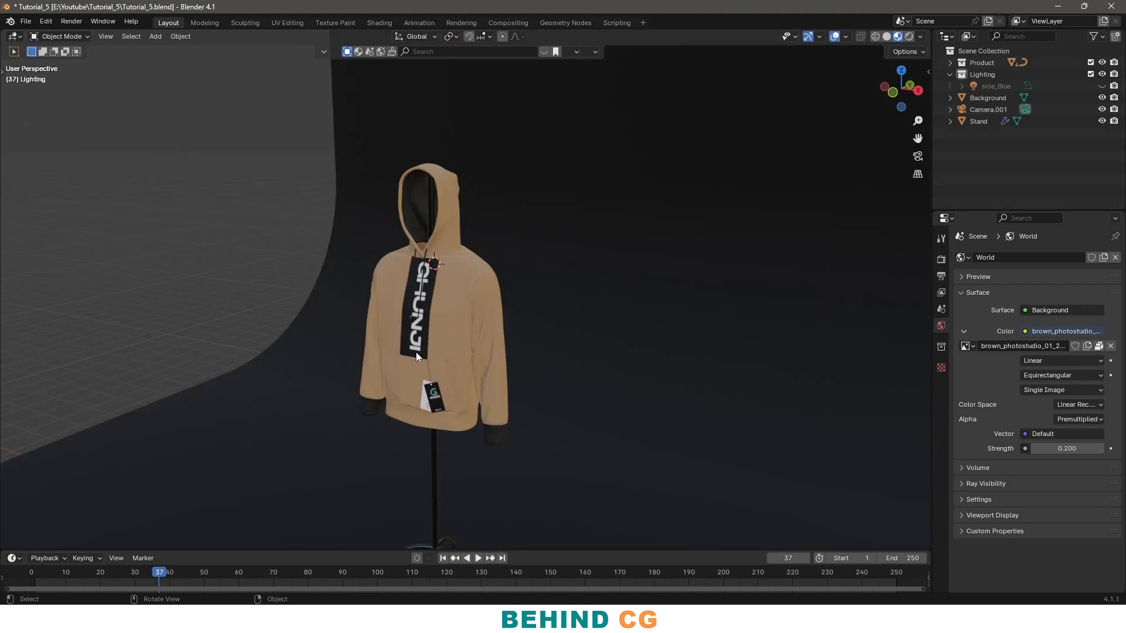
Step: Split the 3D viewport into two side-by-side views and show one through the camera with Rendered shading
{"action": "scroll", "coordinate": [421, 336], "scroll_direction": "up", "scroll_amount": 2}
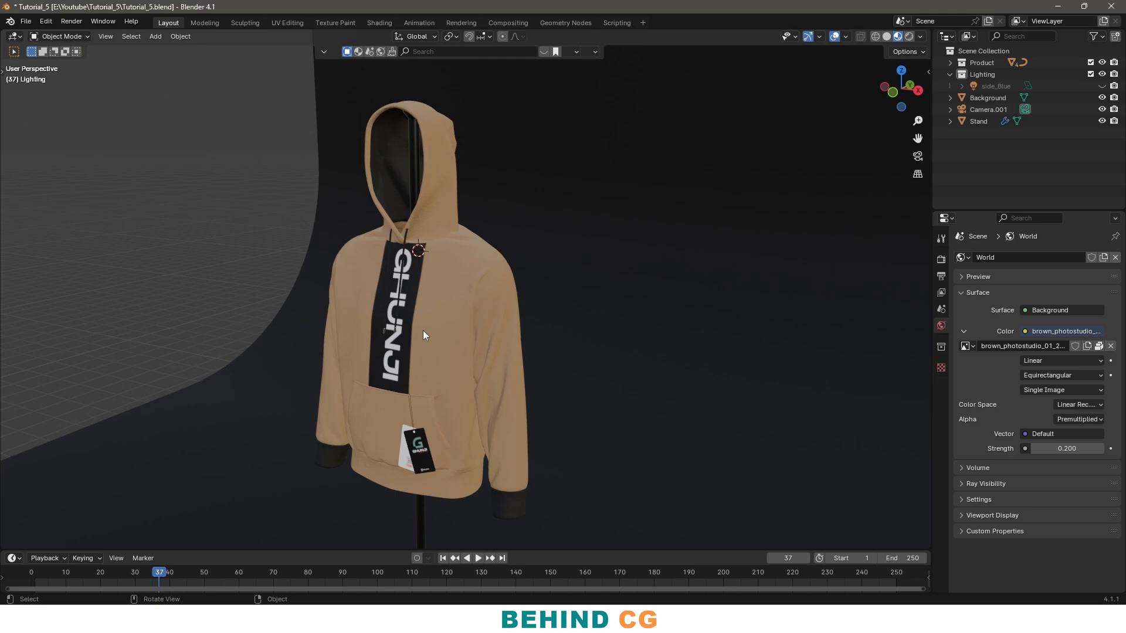
{"action": "scroll", "coordinate": [423, 329], "scroll_direction": "down", "scroll_amount": 2}
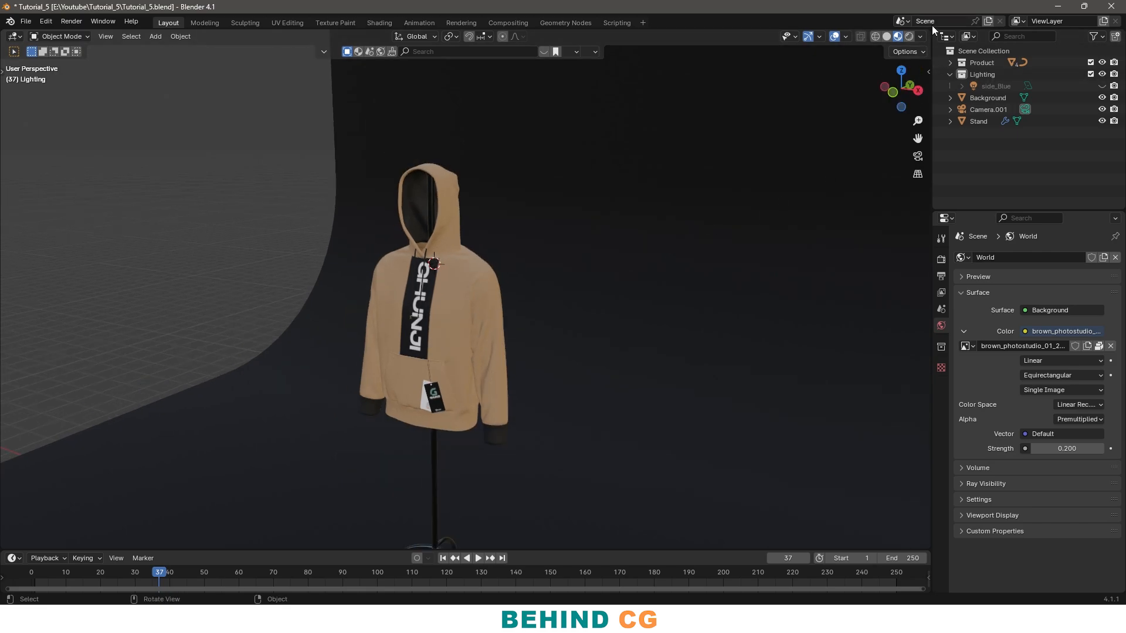
{"action": "left_click_drag", "start_coordinate": [930, 30], "coordinate": [399, 205]}
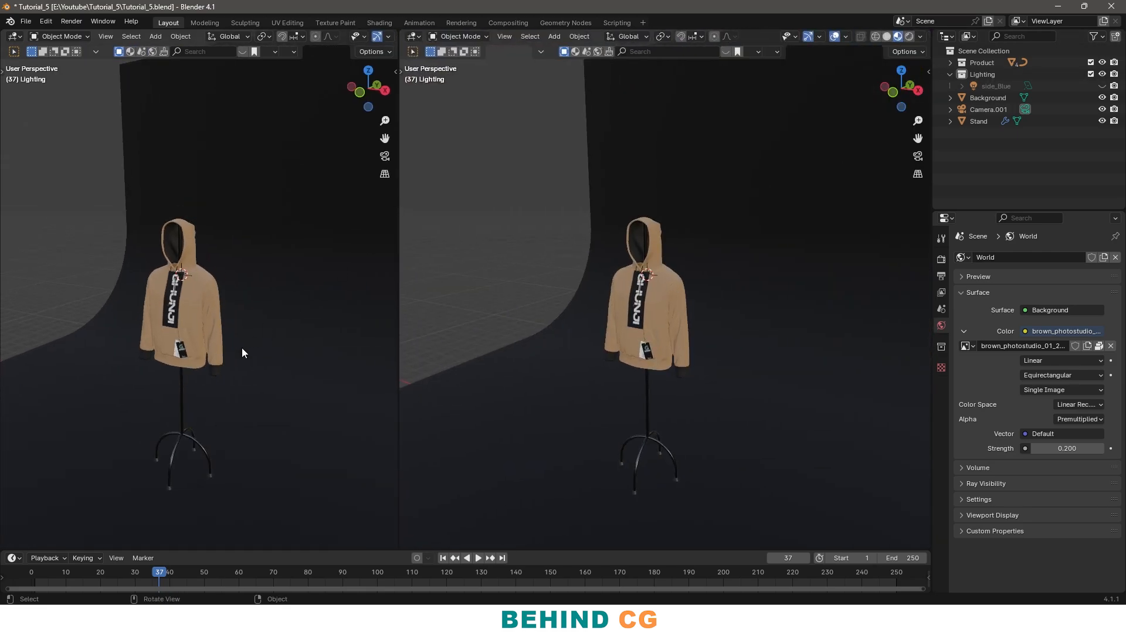
{"action": "scroll", "coordinate": [243, 352], "scroll_direction": "up", "scroll_amount": 4}
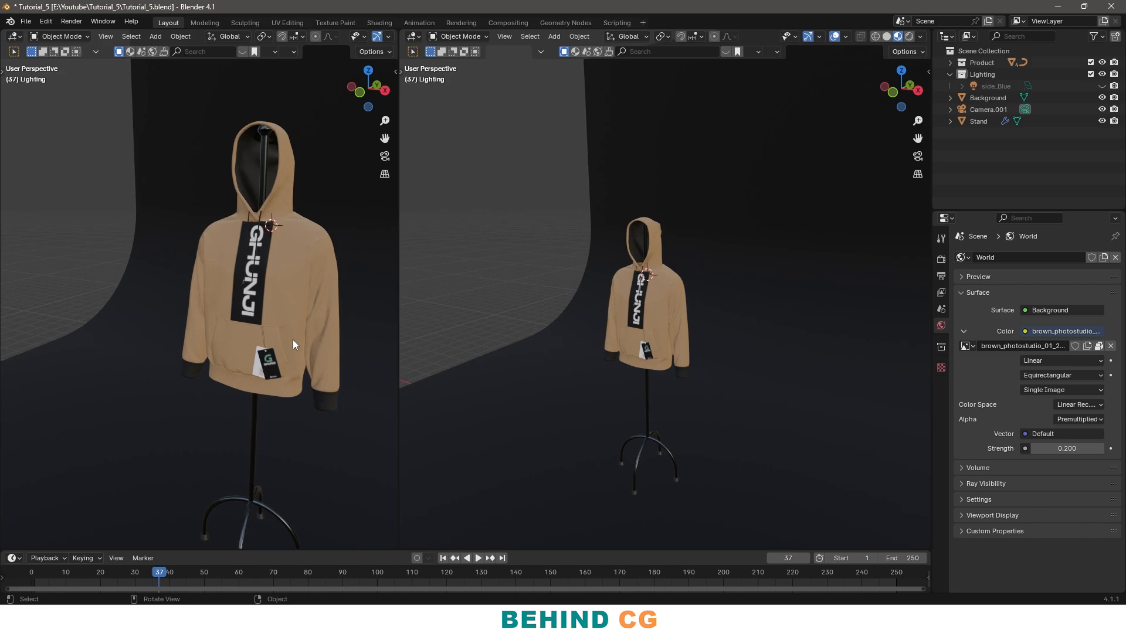
{"action": "key", "text": "KP_0"}
{"action": "key", "text": "z"}
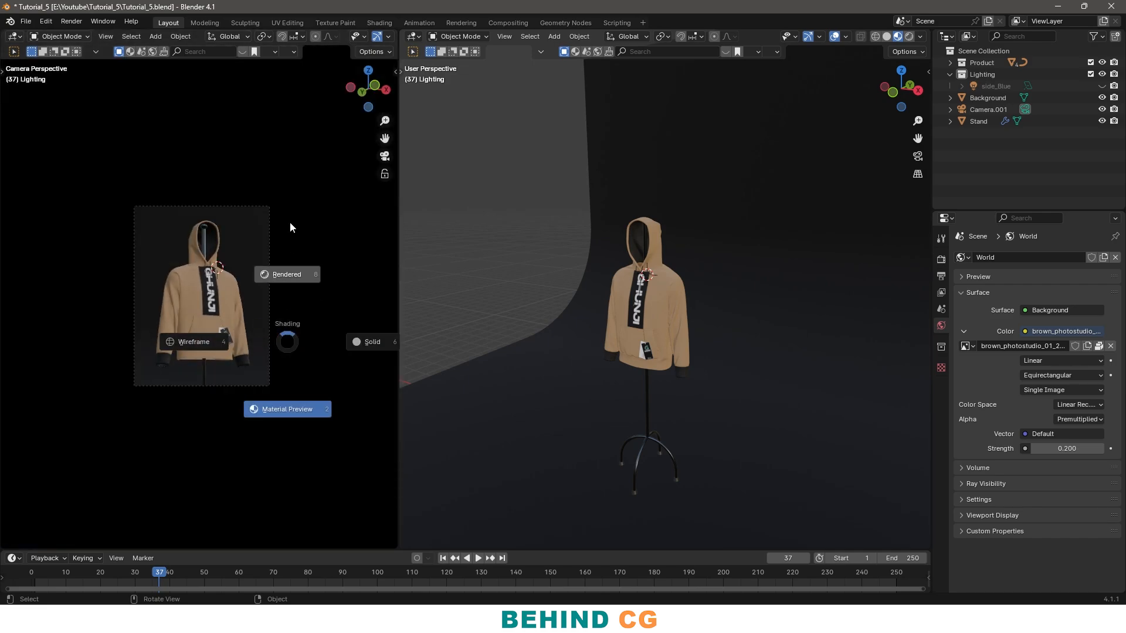
{"action": "left_click", "coordinate": [281, 286]}
{"action": "scroll", "coordinate": [280, 274], "scroll_direction": "up", "scroll_amount": 5}
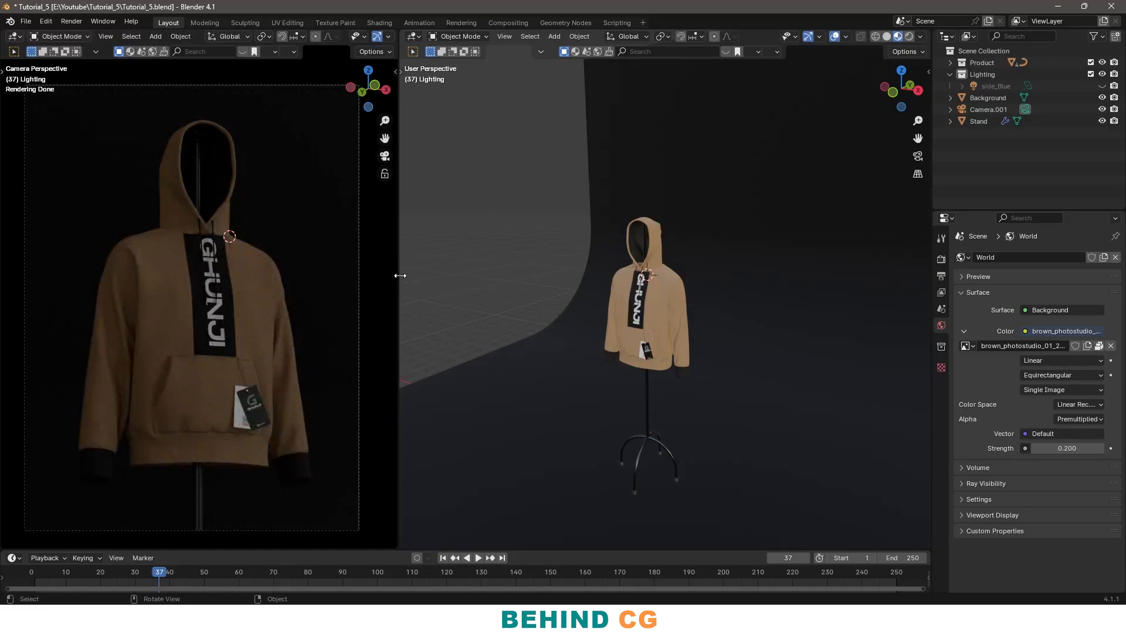
Step: Narrow the rendered camera viewport and switch the other viewport to Solid shading
{"action": "left_click_drag", "start_coordinate": [400, 275], "coordinate": [376, 273]}
{"action": "middle_click_drag", "start_coordinate": [586, 324], "coordinate": [611, 325]}
{"action": "key", "text": "z"}
{"action": "left_click", "coordinate": [711, 316]}
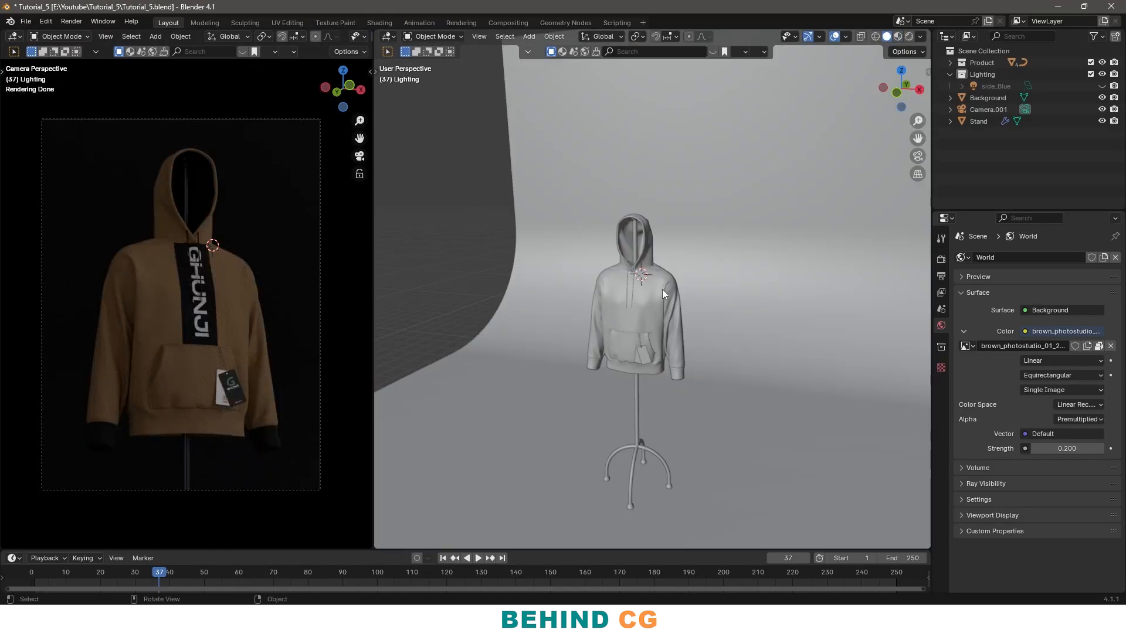
Step: Add an area light at the 3D cursor from the front view and frame it
{"action": "key", "text": "KP_1"}
{"action": "key", "text": "shift+a"}
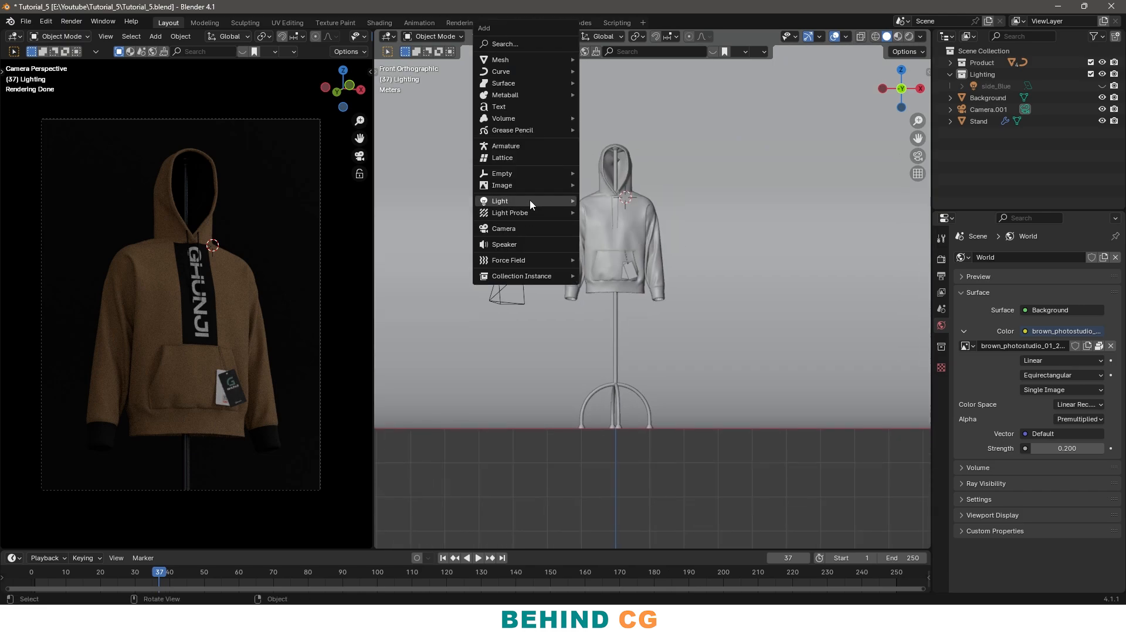
{"action": "mouse_move", "coordinate": [529, 199]}
{"action": "left_click", "coordinate": [610, 239]}
{"action": "key", "text": "KP_Decimal"}
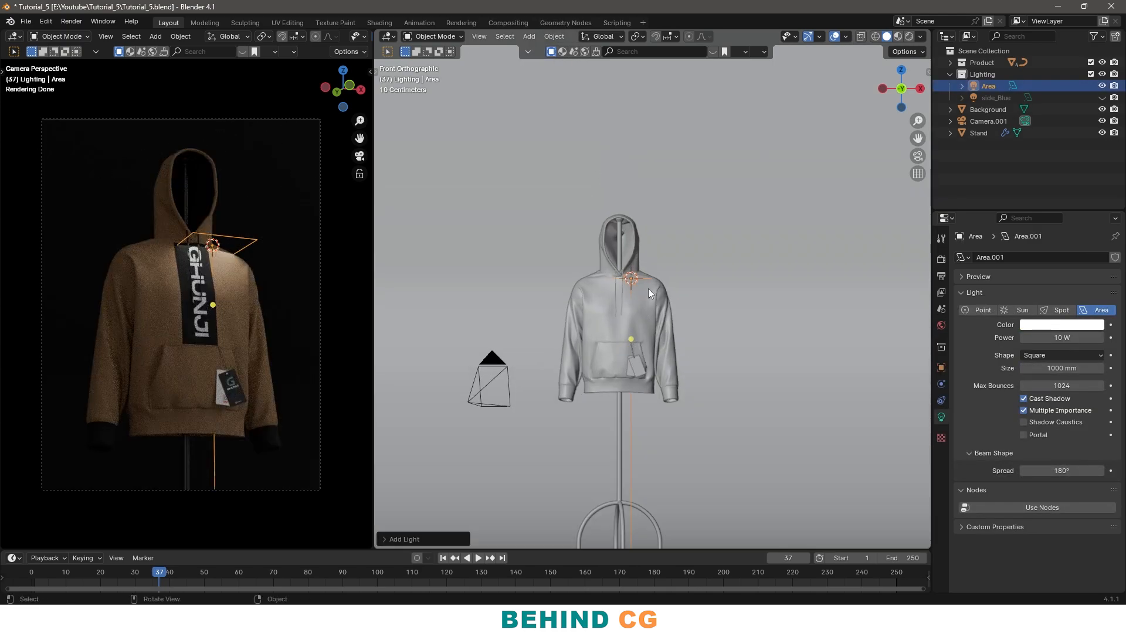
Step: Rotate the area light -90° in front view and move it about 5.3 m along negative X and 1 m down
{"action": "key", "text": "r"}
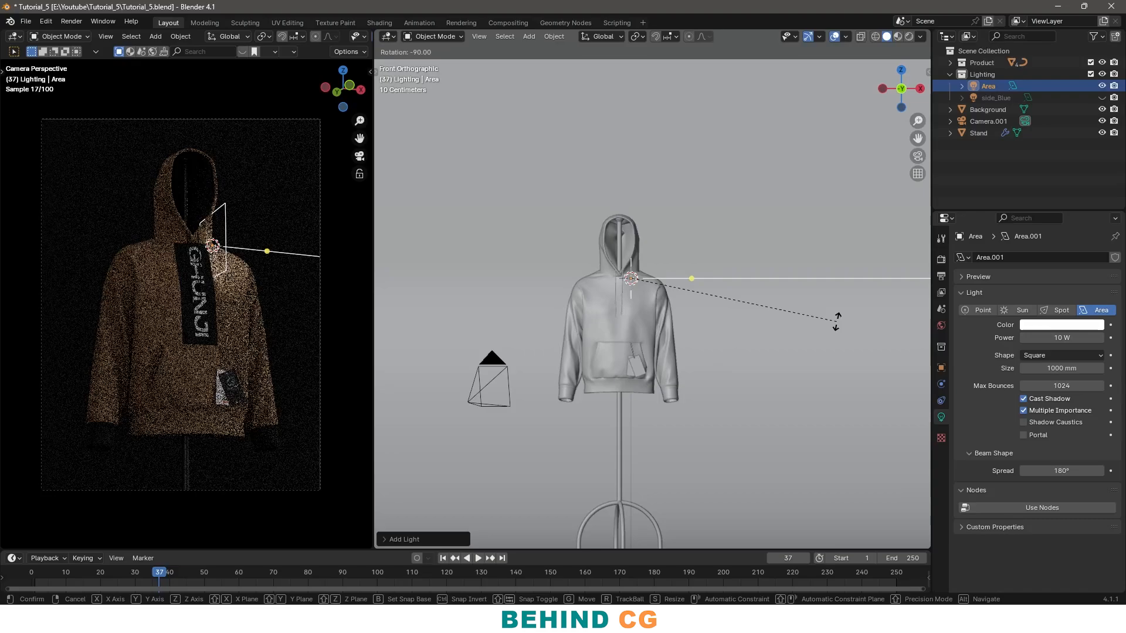
{"action": "left_click", "coordinate": [836, 322]}
{"action": "scroll", "coordinate": [633, 313], "scroll_direction": "down", "scroll_amount": 2}
{"action": "middle_click_drag", "start_coordinate": [659, 293], "coordinate": [747, 245], "text": "shift"}
{"action": "key", "text": "g"}
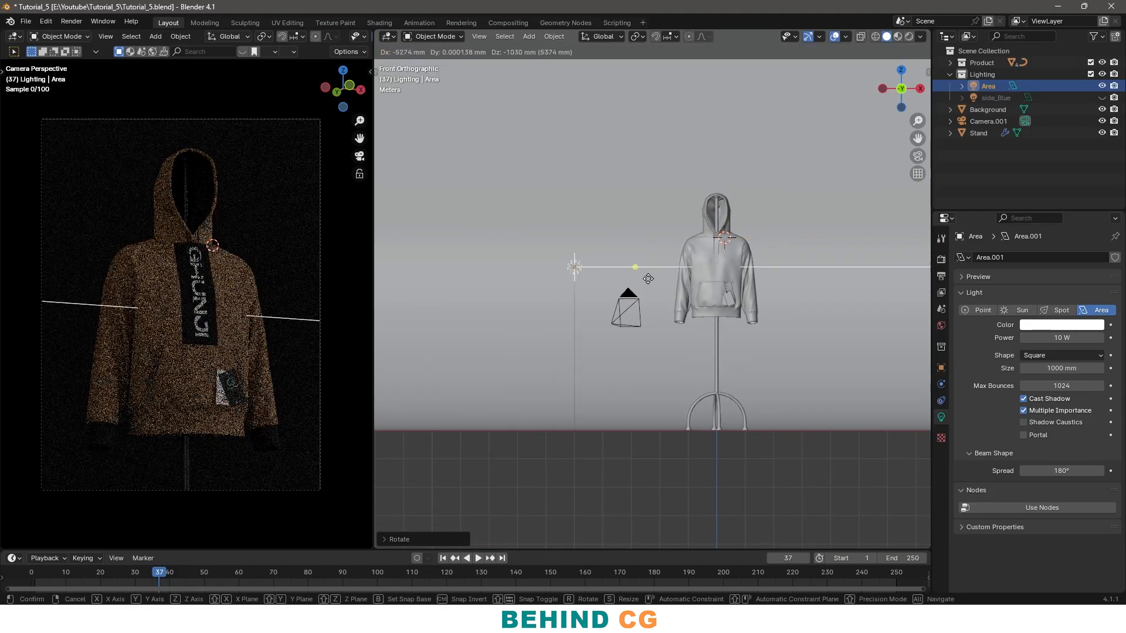
{"action": "left_click", "coordinate": [665, 322]}
Step: Change the area light's shape to Rectangle and set its X size to 9090 mm, checking it from the side
{"action": "key", "text": "KP_3"}
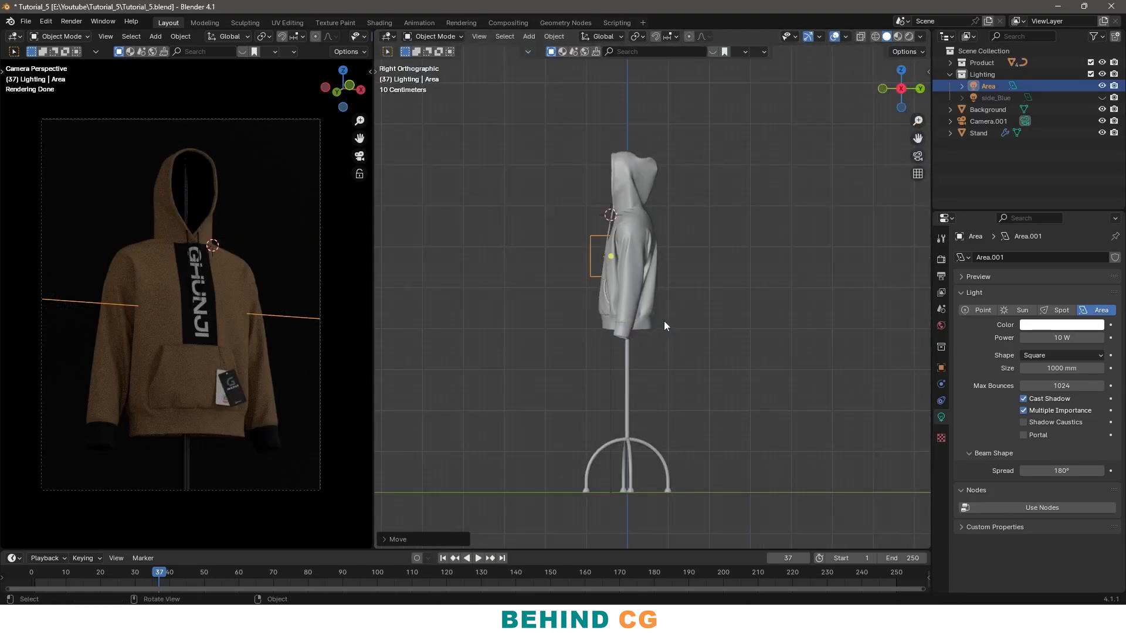
{"action": "scroll", "coordinate": [867, 351], "scroll_direction": "up", "scroll_amount": 1}
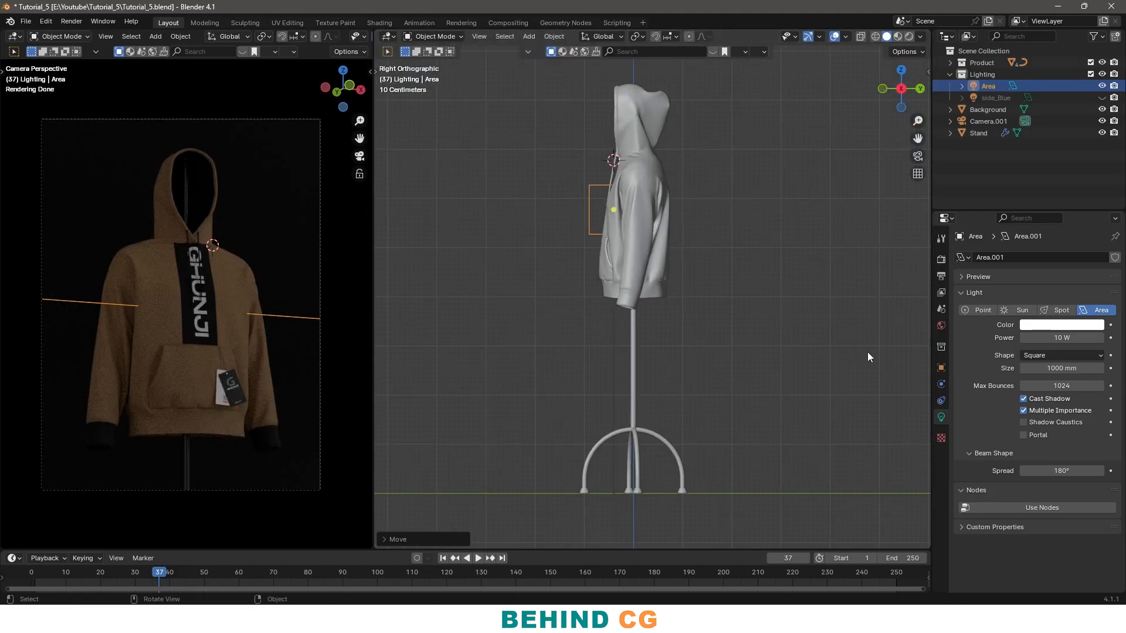
{"action": "left_click", "coordinate": [1045, 353]}
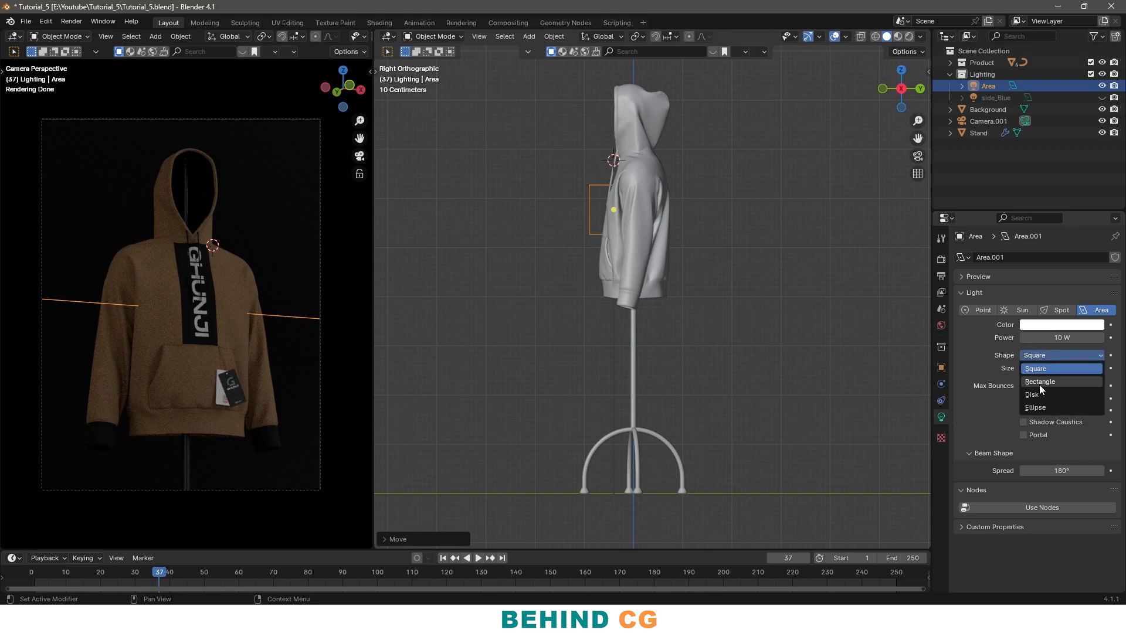
{"action": "left_click", "coordinate": [1039, 384]}
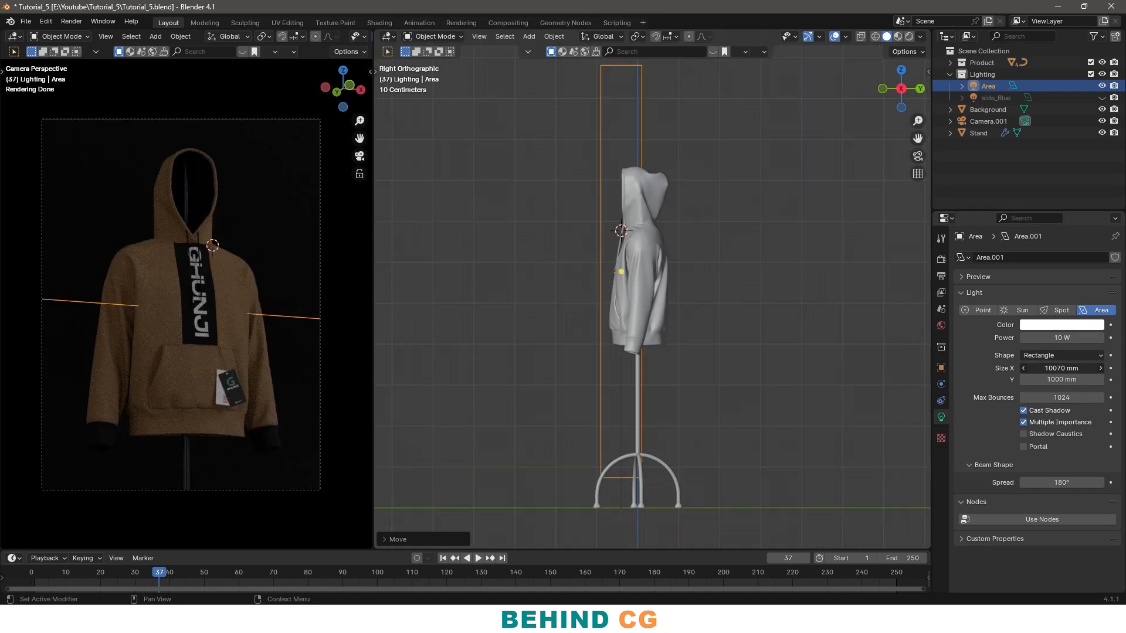
{"action": "left_click_drag", "start_coordinate": [1061, 368], "coordinate": [1030, 369]}
Step: Lower the area light along Z until its bottom edge meets the floor and set its Y size to 2020 mm
{"action": "key", "text": "g"}
{"action": "key", "text": "z"}
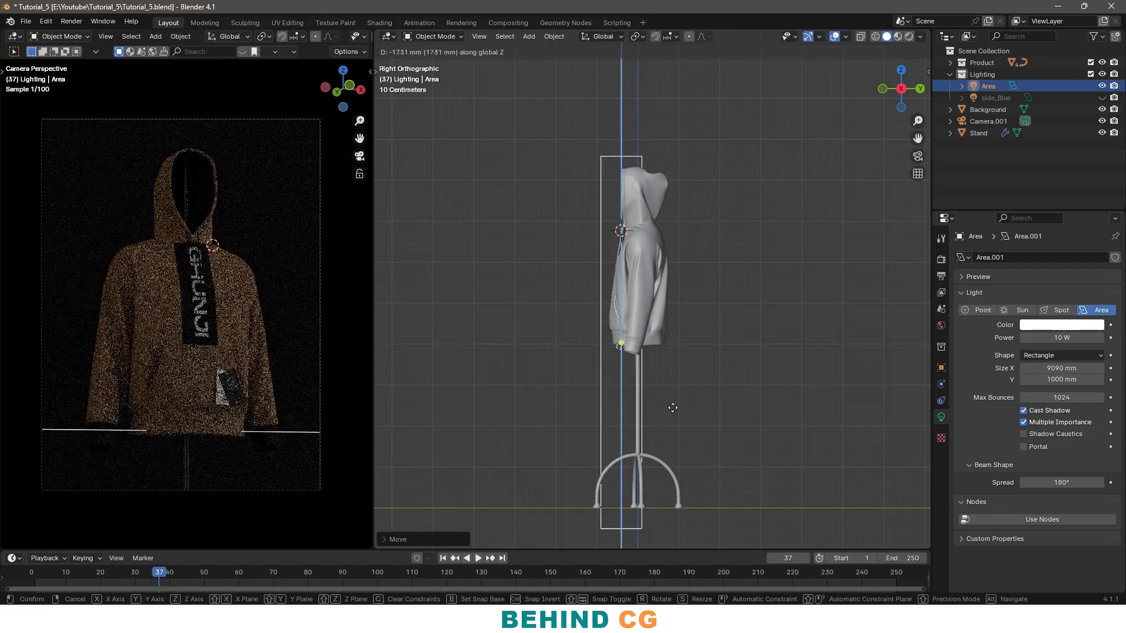
{"action": "left_click", "coordinate": [672, 385]}
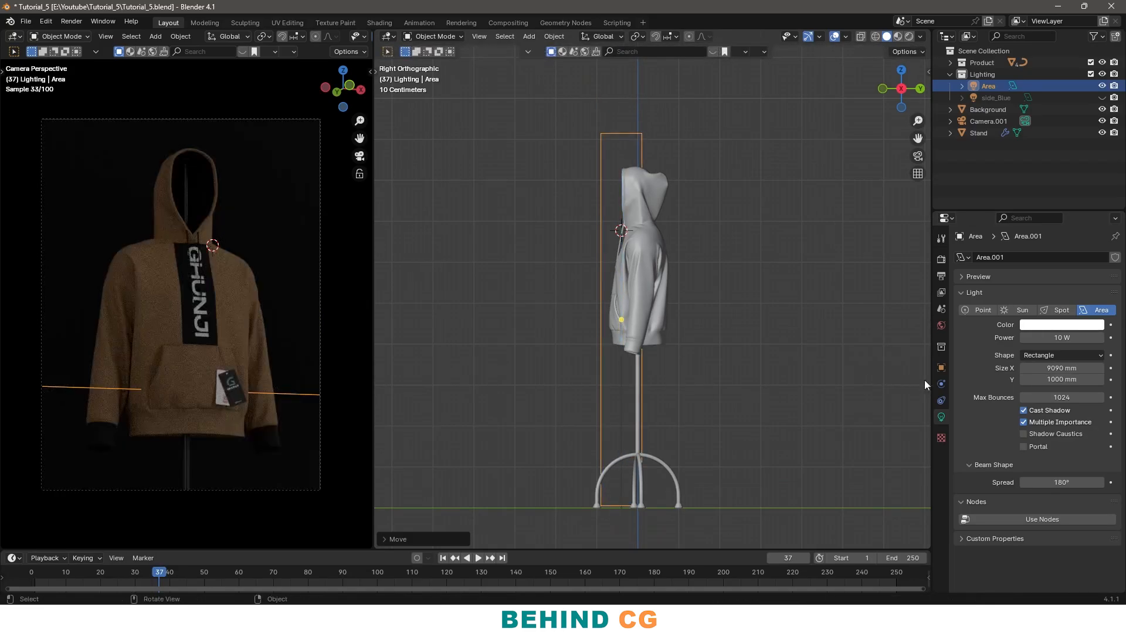
{"action": "mouse_move", "coordinate": [1065, 380]}
{"action": "left_mouse_down"}
{"action": "mouse_move", "coordinate": [1104, 380]}
{"action": "mouse_move", "coordinate": [1070, 380]}
{"action": "mouse_move", "coordinate": [1080, 380]}
{"action": "left_mouse_up"}
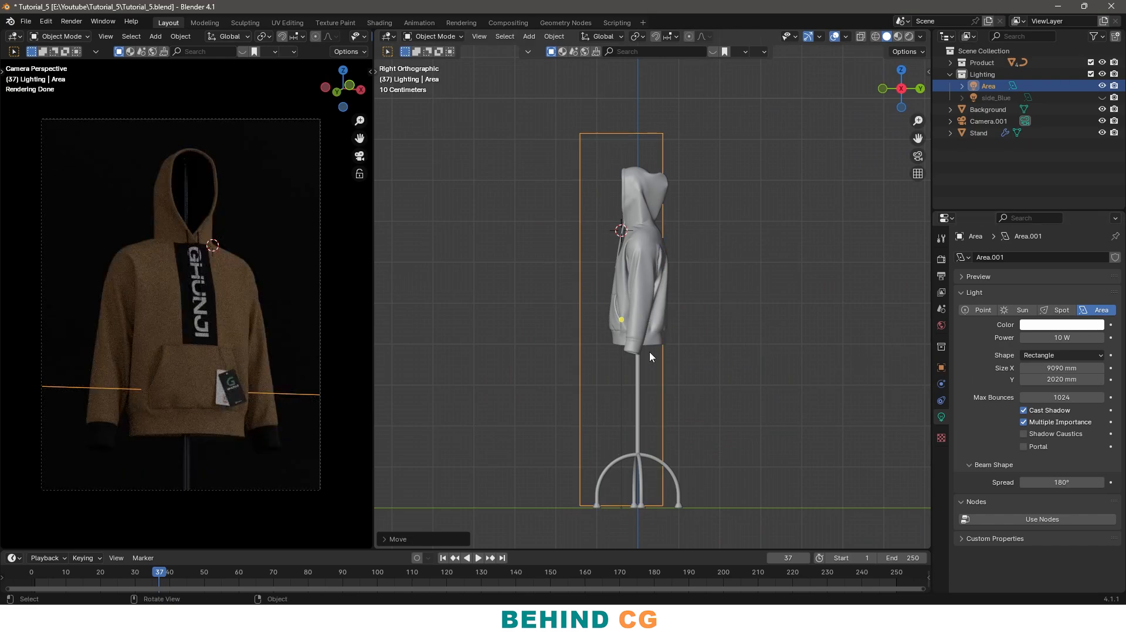
Step: Rotate the area light -10° in the top view
{"action": "key", "text": "KP_7"}
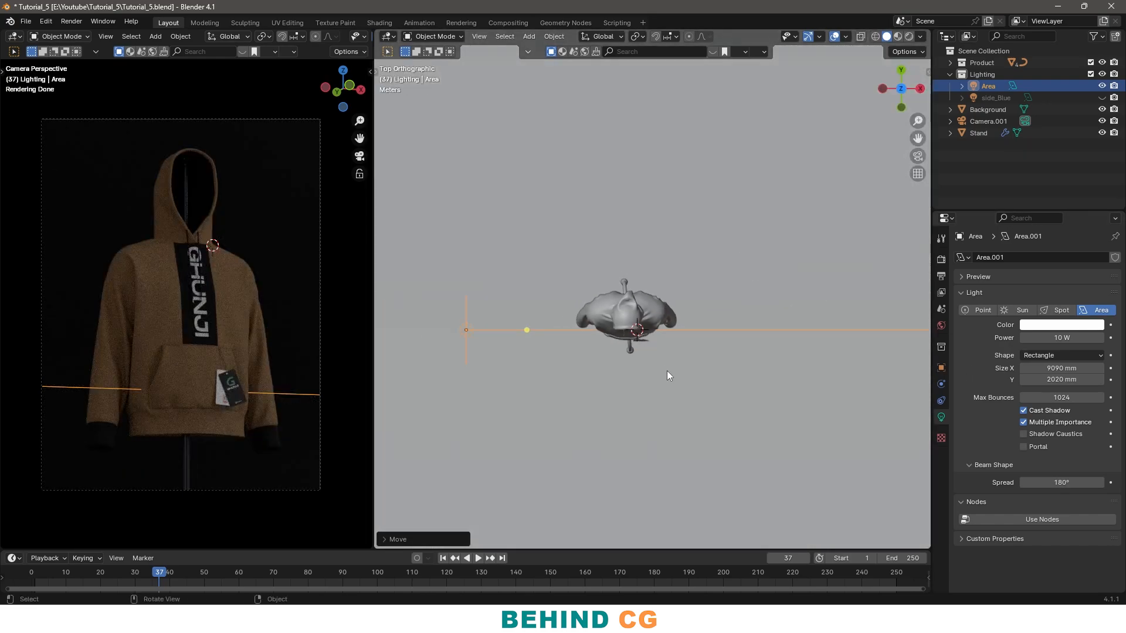
{"action": "scroll", "coordinate": [713, 359], "scroll_direction": "up", "scroll_amount": 3}
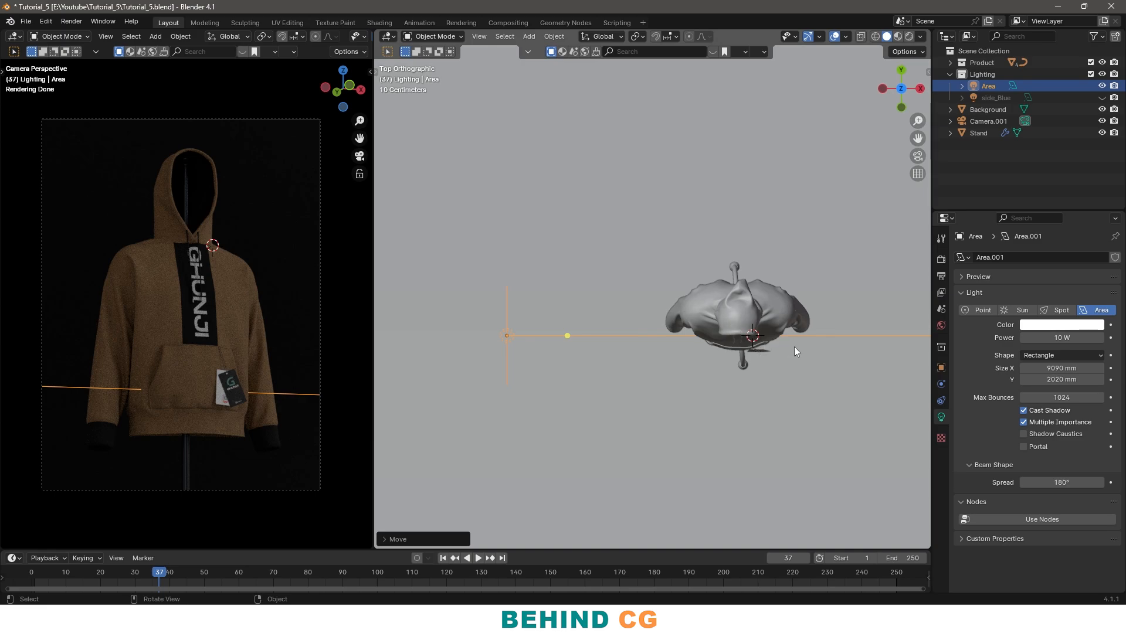
{"action": "key", "text": "g"}
{"action": "right_click", "coordinate": [566, 368]}
{"action": "key", "text": "r"}
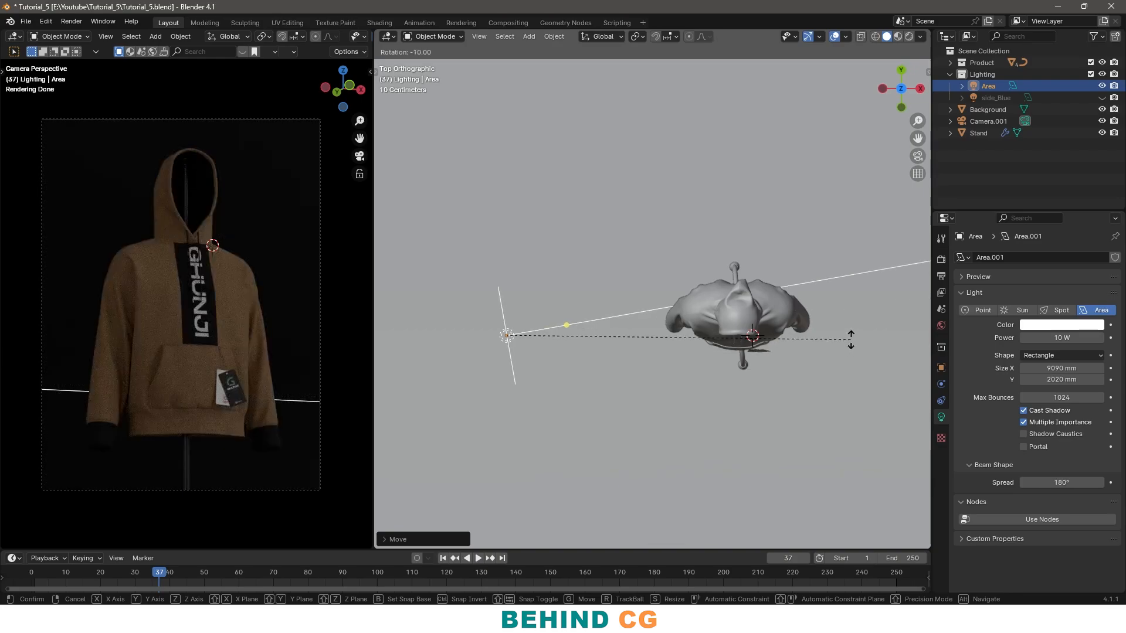
{"action": "left_click", "coordinate": [850, 340]}
Step: Set the area light's power to 3000 W and move it farther away from the hoodie in top view
{"action": "left_click", "coordinate": [1054, 339]}
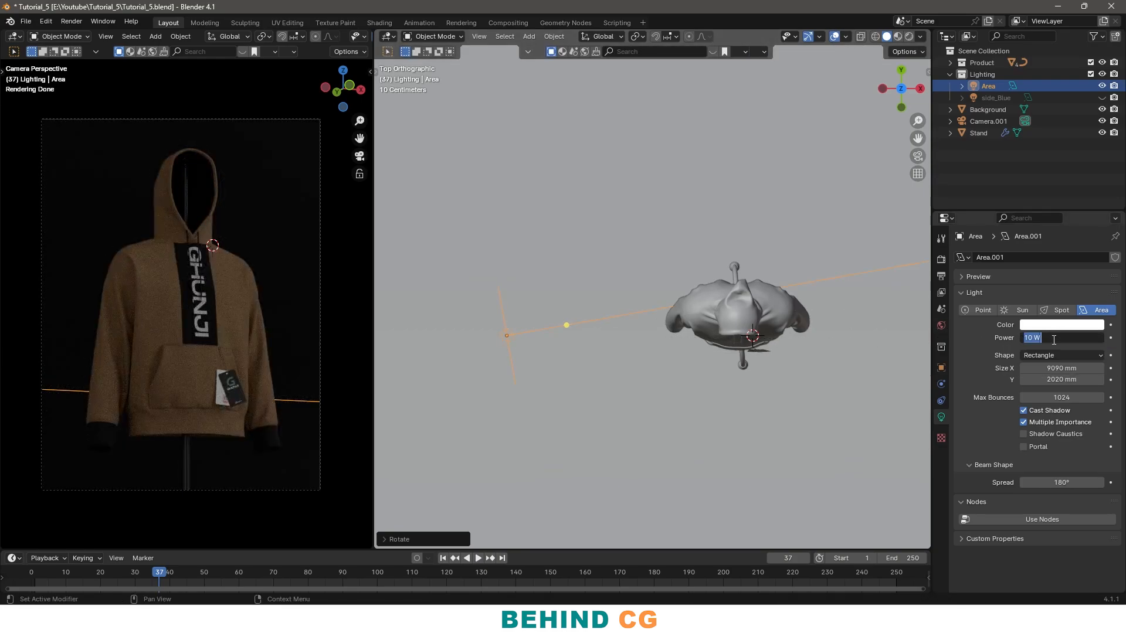
{"action": "type", "text": "3000"}
{"action": "key", "text": "Return"}
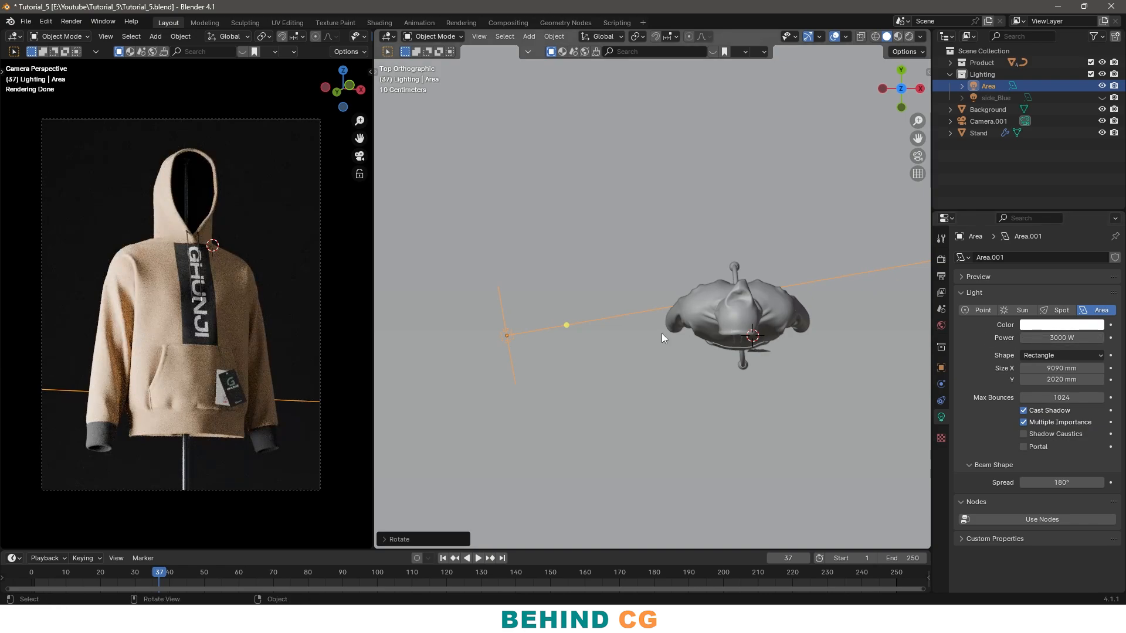
{"action": "key", "text": "g"}
{"action": "left_click", "coordinate": [598, 356]}
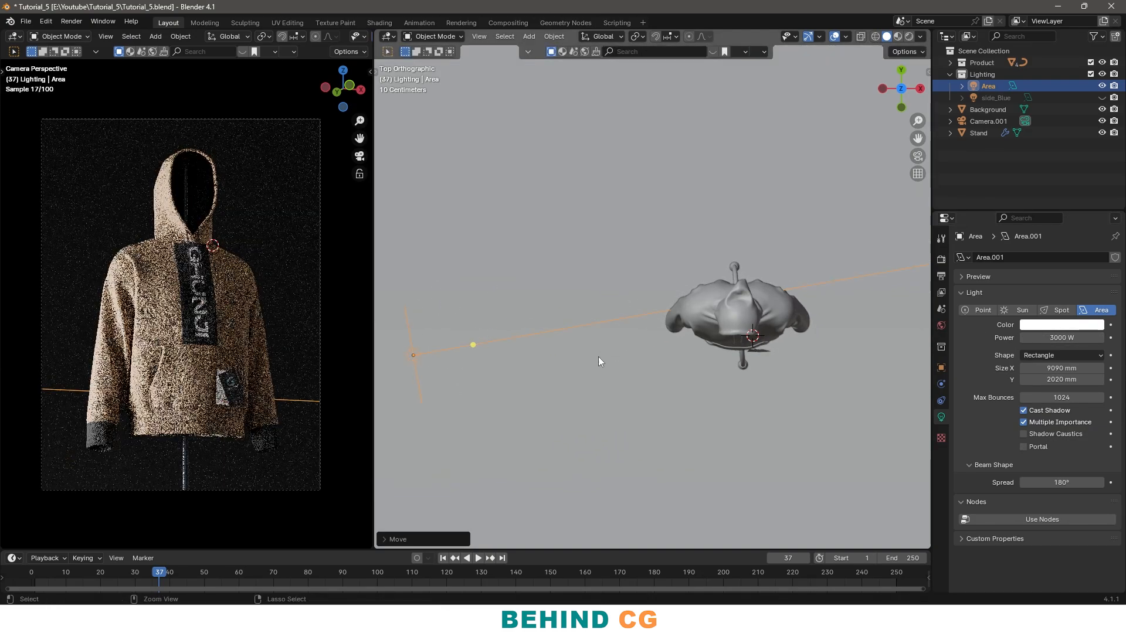
Step: Fine-tune the area light's rotation and position beside the hoodie in the top view
{"action": "key", "text": "r"}
{"action": "left_click", "coordinate": [619, 313]}
{"action": "key", "text": "g"}
{"action": "left_click", "coordinate": [633, 296]}
{"action": "scroll", "coordinate": [910, 121], "scroll_direction": "down", "scroll_amount": 2}
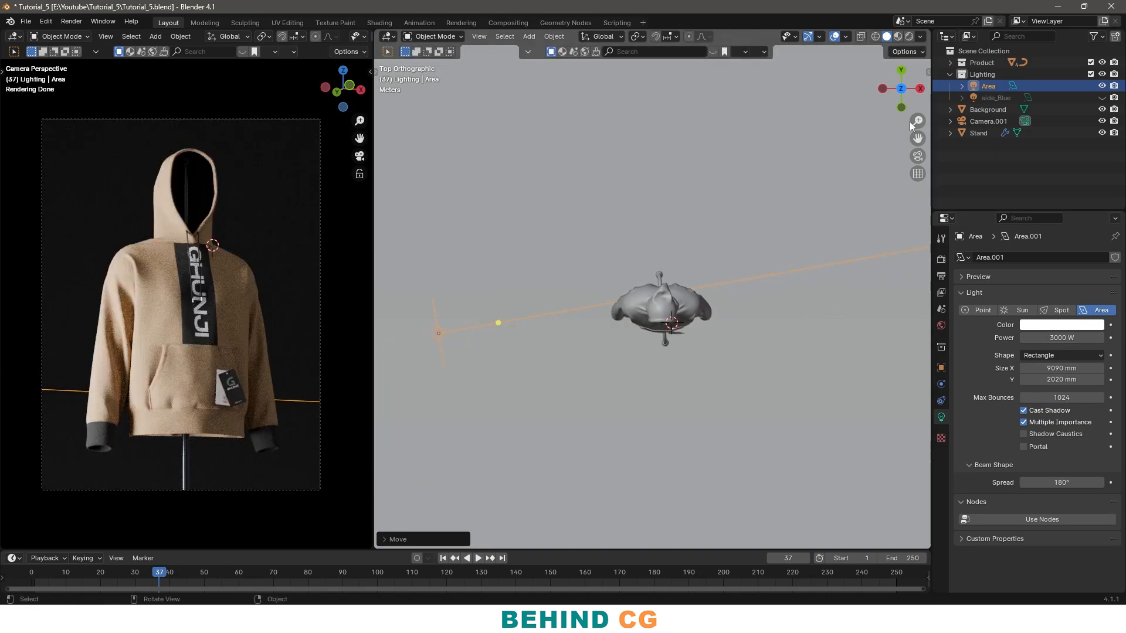
Step: Rename the area light to Main and delete the hidden side_Blue light
{"action": "double_click", "coordinate": [990, 86]}
{"action": "left_click", "coordinate": [1004, 96]}
{"action": "key", "text": "x"}
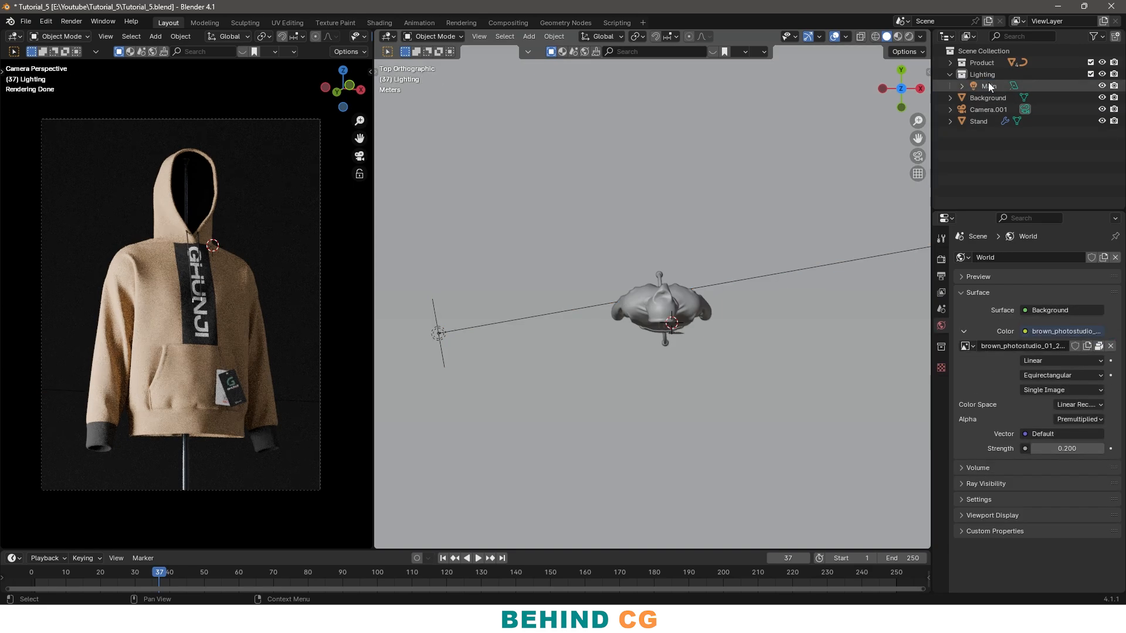
Step: Duplicate the Main light, turn the copy to face the opposite way and move it to the hoodie's other side
{"action": "left_click", "coordinate": [988, 88]}
{"action": "key", "text": "shift+d"}
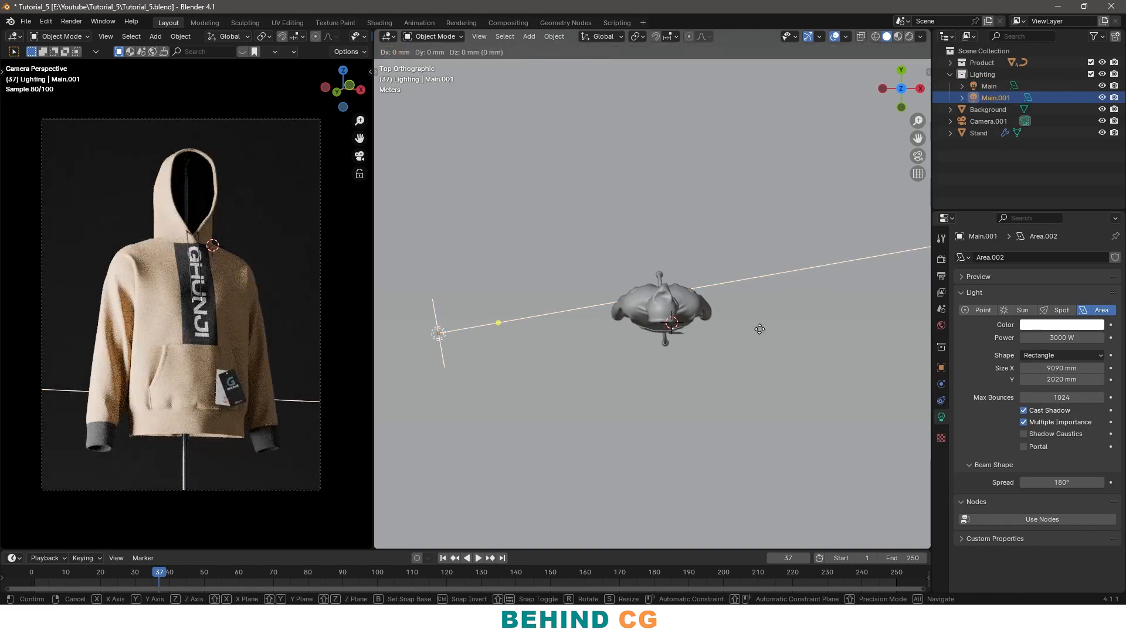
{"action": "key", "text": "r"}
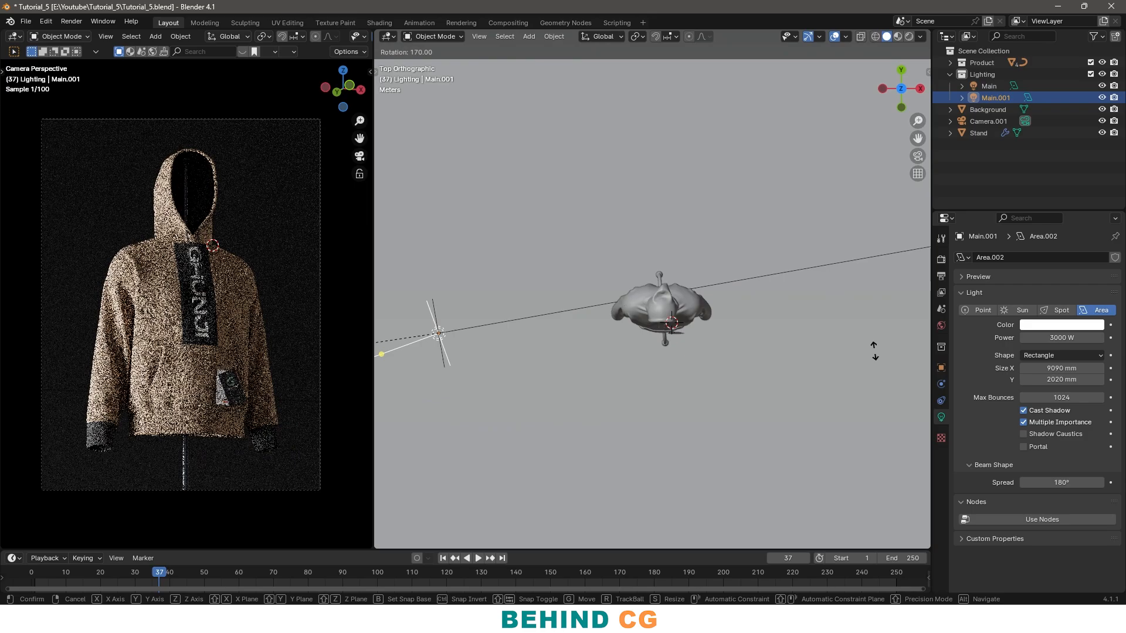
{"action": "left_click", "coordinate": [876, 316]}
{"action": "key", "text": "g"}
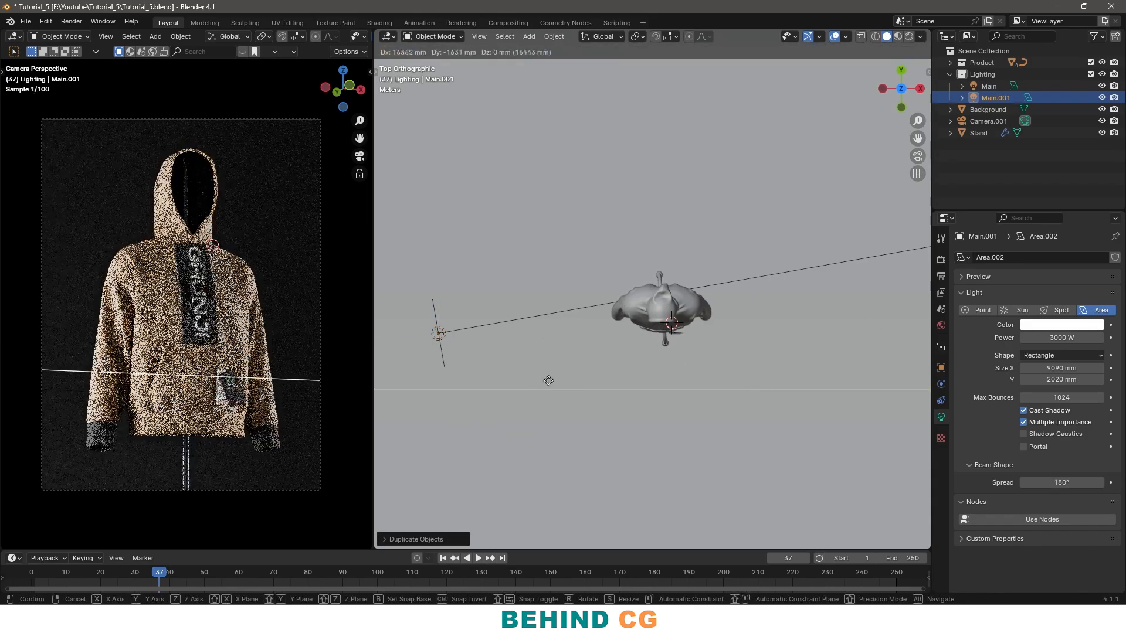
{"action": "left_click", "coordinate": [552, 353]}
Step: Adjust the duplicated light's rotation to aim at the hoodie and move it closer in the top view
{"action": "middle_click_drag", "start_coordinate": [924, 388], "coordinate": [674, 347], "text": "shift"}
{"action": "key", "text": "r"}
{"action": "left_click", "coordinate": [771, 376]}
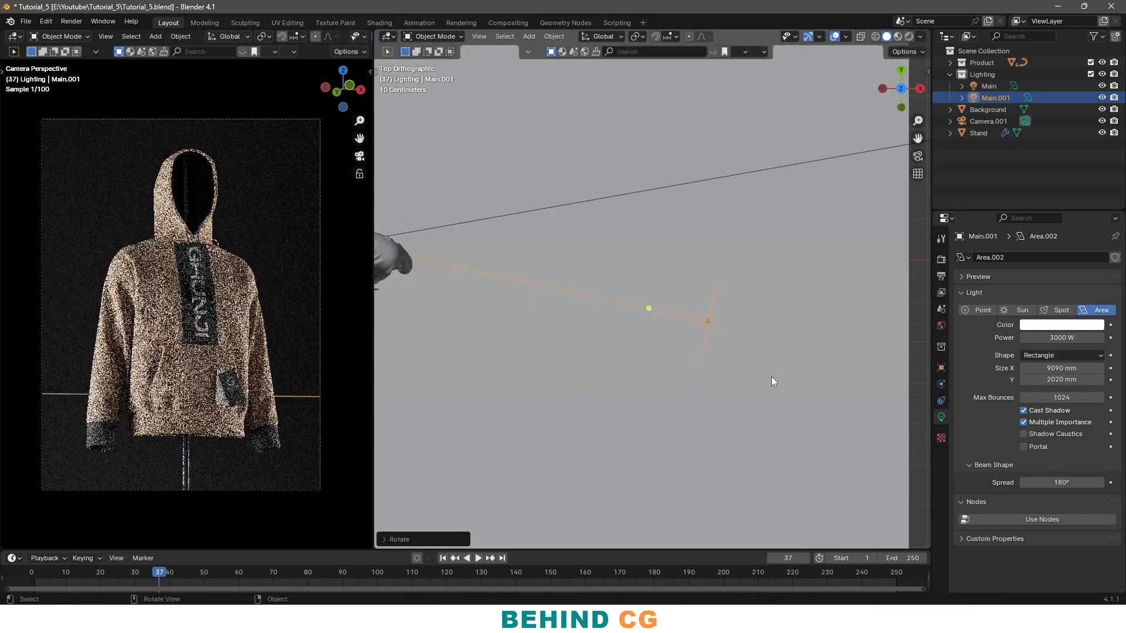
{"action": "scroll", "coordinate": [864, 372], "scroll_direction": "up", "scroll_amount": 3}
{"action": "key", "text": "g"}
{"action": "left_click", "coordinate": [715, 343]}
{"action": "middle_click_drag", "start_coordinate": [715, 344], "coordinate": [899, 382], "text": "shift"}
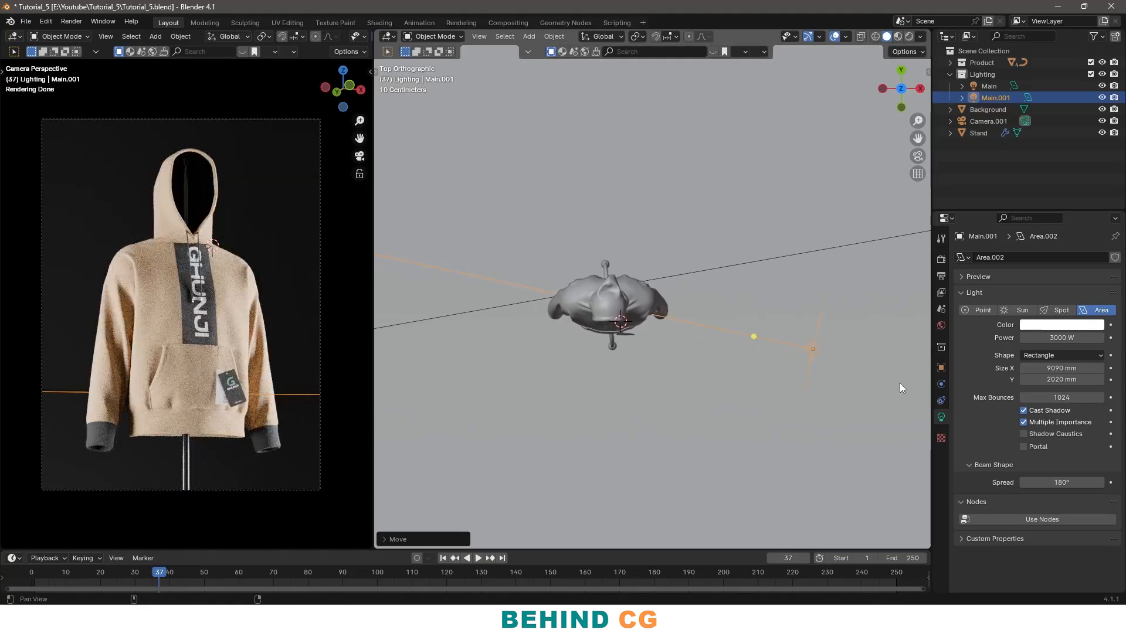
Step: Set the duplicated light's power to 600 W and readjust its position beside the hoodie
{"action": "left_click", "coordinate": [1062, 338]}
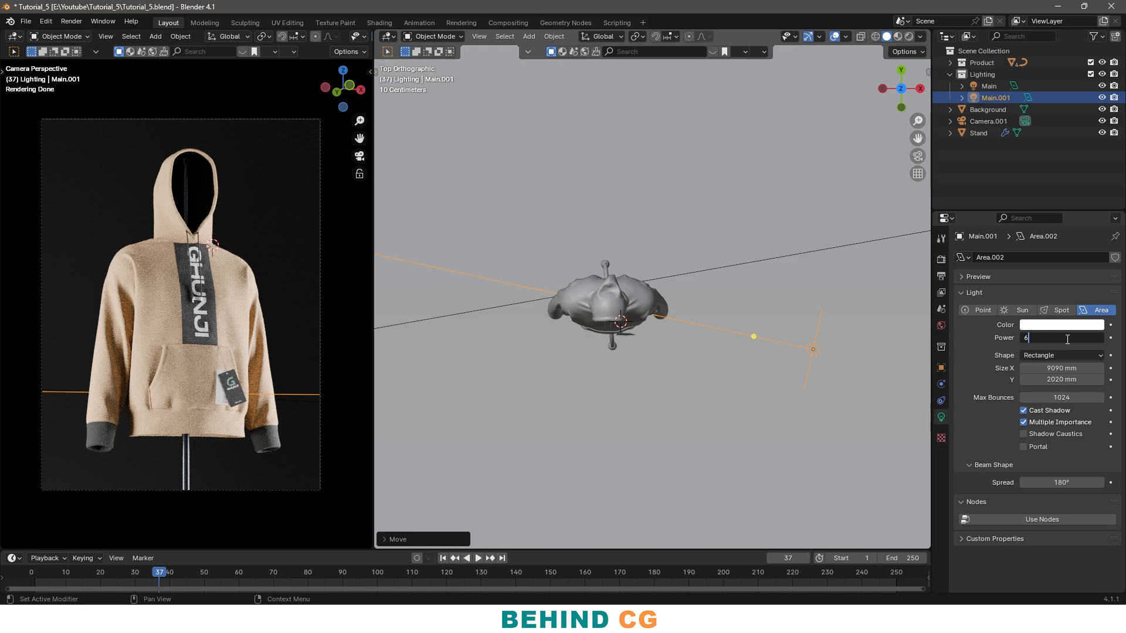
{"action": "key", "text": "Return"}
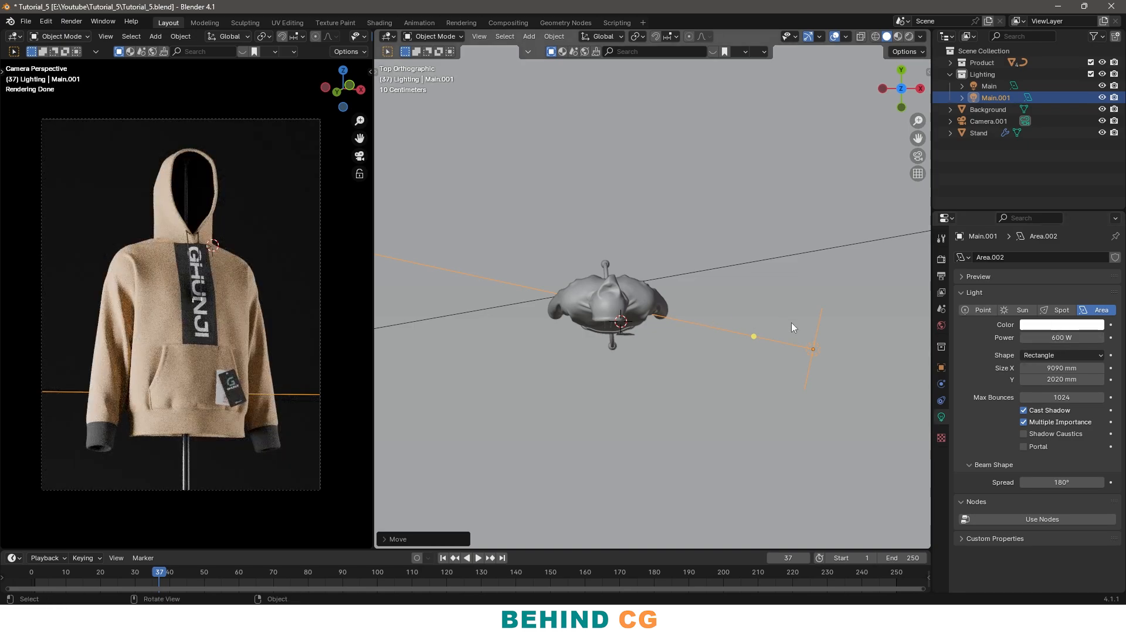
{"action": "key", "text": "g"}
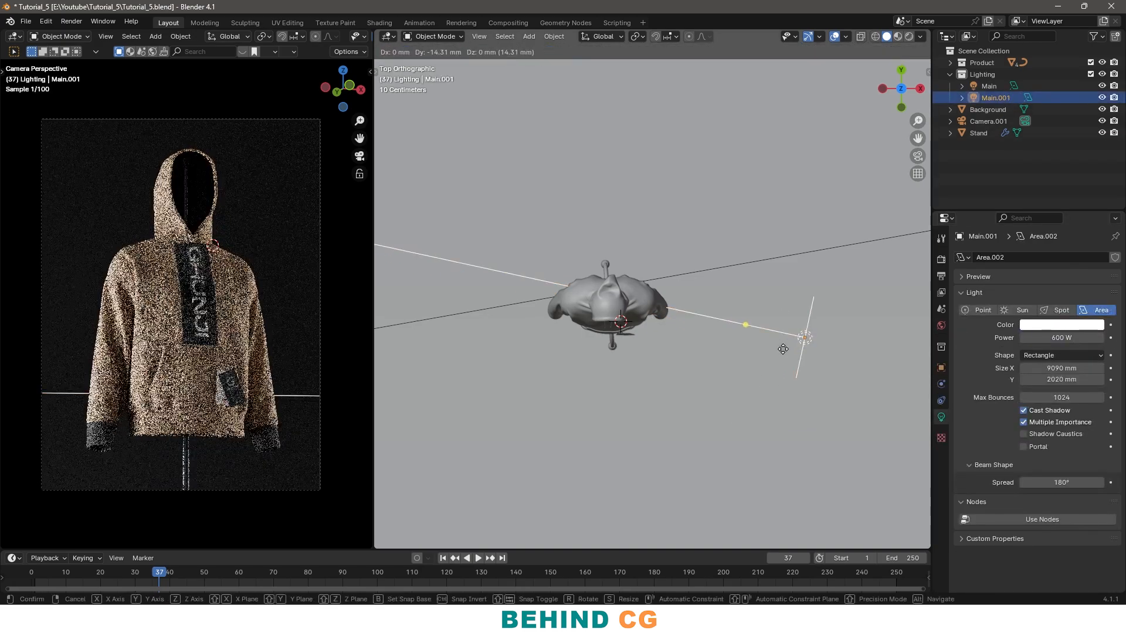
{"action": "left_click", "coordinate": [818, 358]}
{"action": "middle_click_drag", "start_coordinate": [758, 374], "coordinate": [635, 355]}
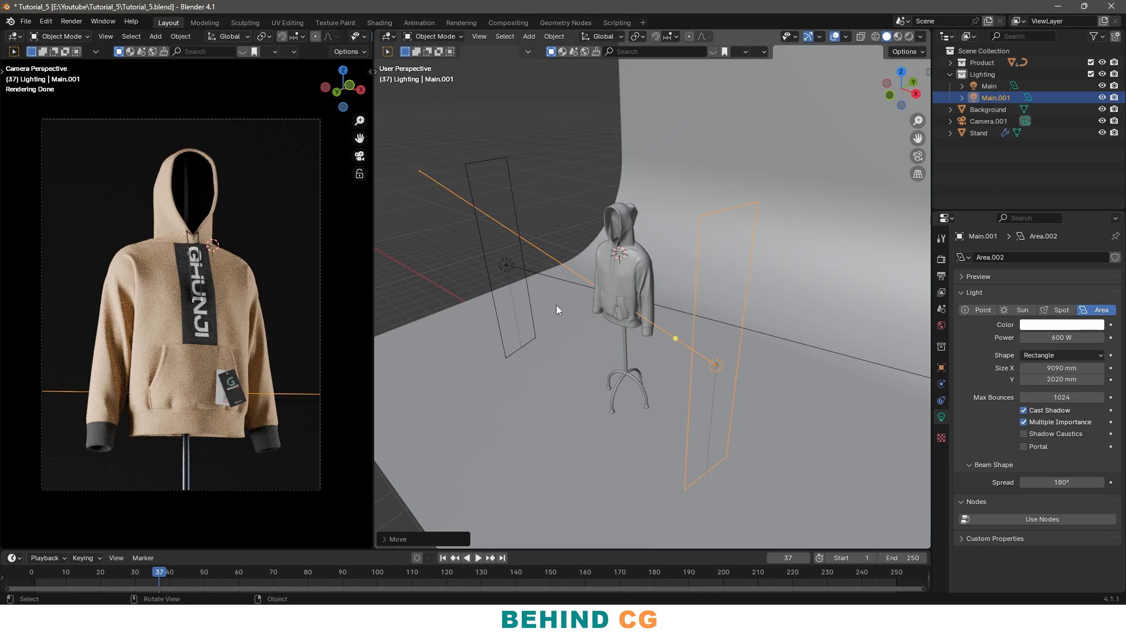
Step: Hide Main and Main.001 and add a new area light in the right side view
{"action": "middle_click_drag", "start_coordinate": [556, 305], "coordinate": [556, 262]}
{"action": "key", "text": "h"}
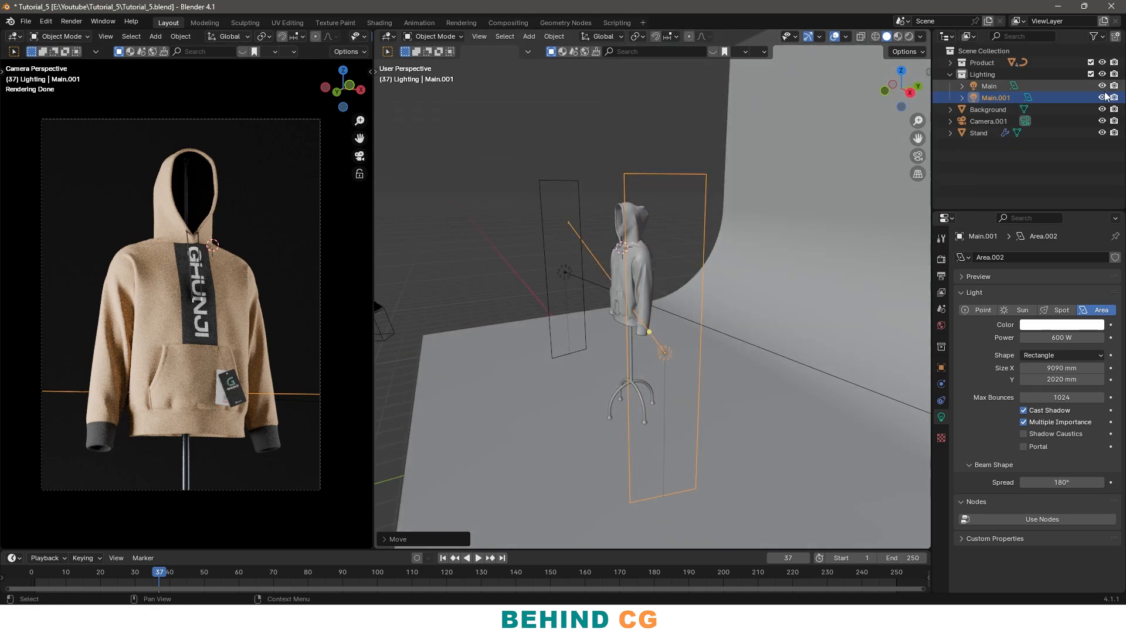
{"action": "key", "text": "KP_3"}
{"action": "key", "text": "shift+a"}
{"action": "mouse_move", "coordinate": [635, 237]}
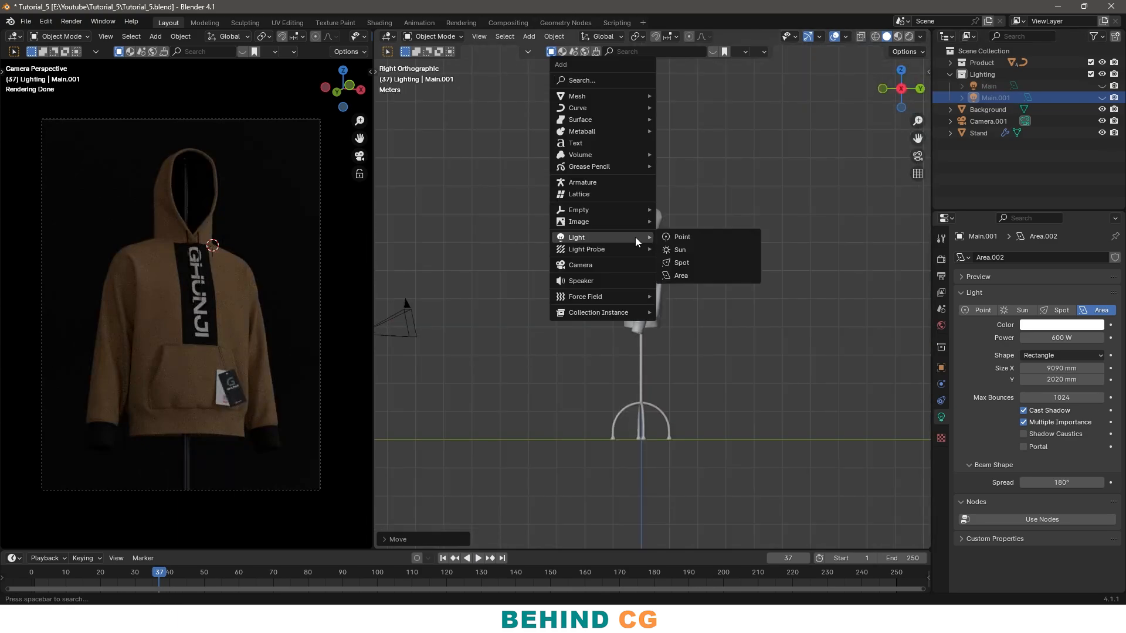
{"action": "left_click", "coordinate": [695, 272]}
Step: Tilt the new area light toward the hoodie and move it about 3000 mm back and 3000 mm up
{"action": "key", "text": "r"}
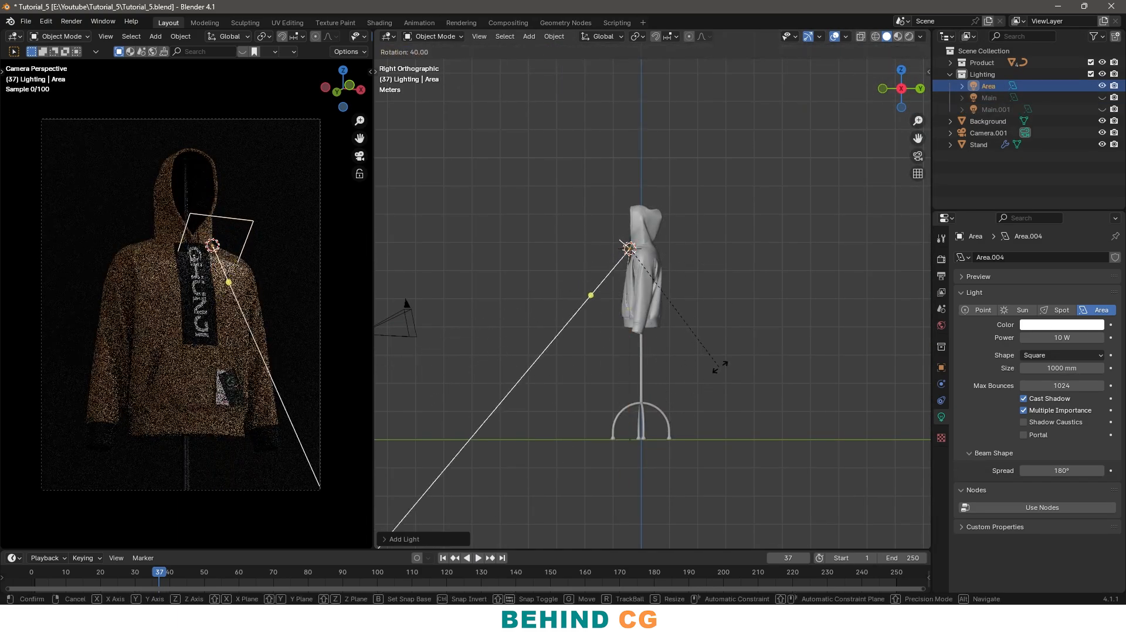
{"action": "left_click", "coordinate": [734, 350]}
{"action": "key", "text": "g"}
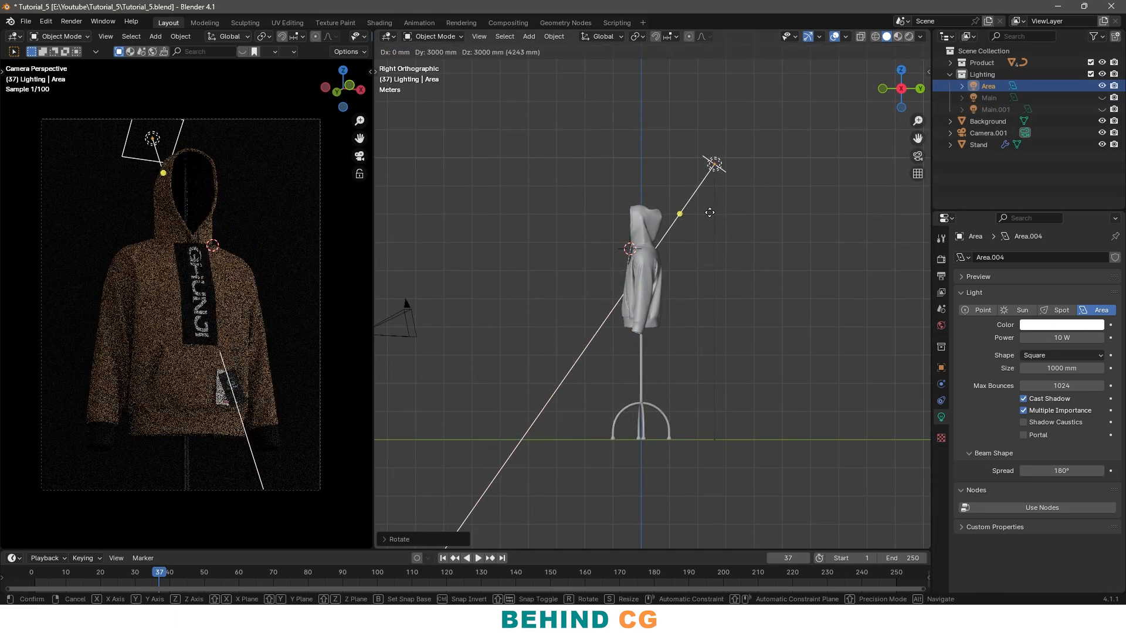
{"action": "left_click", "coordinate": [711, 212]}
{"action": "scroll", "coordinate": [715, 212], "scroll_direction": "up", "scroll_amount": 3}
{"action": "middle_click_drag", "start_coordinate": [735, 212], "coordinate": [806, 335], "text": "shift"}
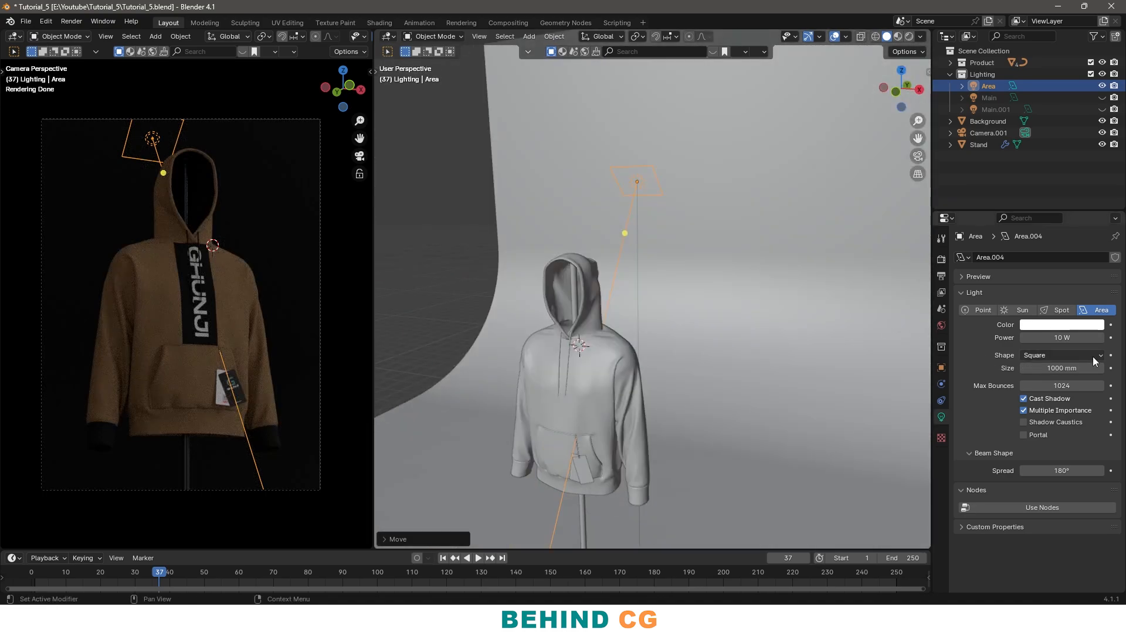
Step: Change the new area light's shape to Ellipse and enlarge its X and Y sizes to 4360 mm
{"action": "left_click", "coordinate": [1053, 354]}
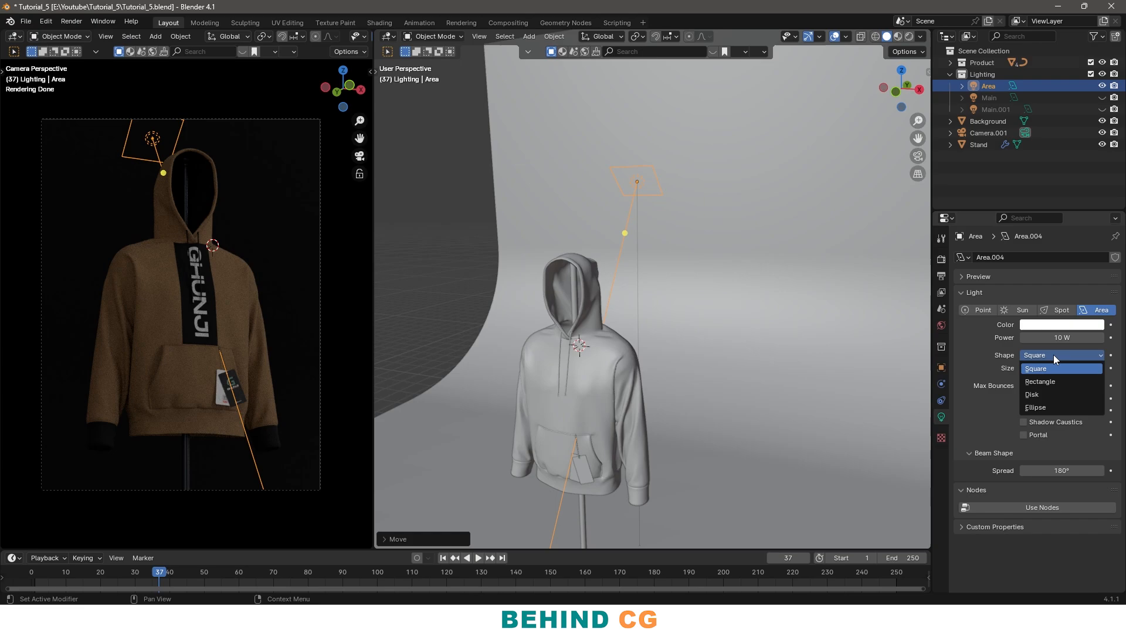
{"action": "left_click", "coordinate": [1057, 405]}
{"action": "scroll", "coordinate": [671, 290], "scroll_direction": "up", "scroll_amount": 2}
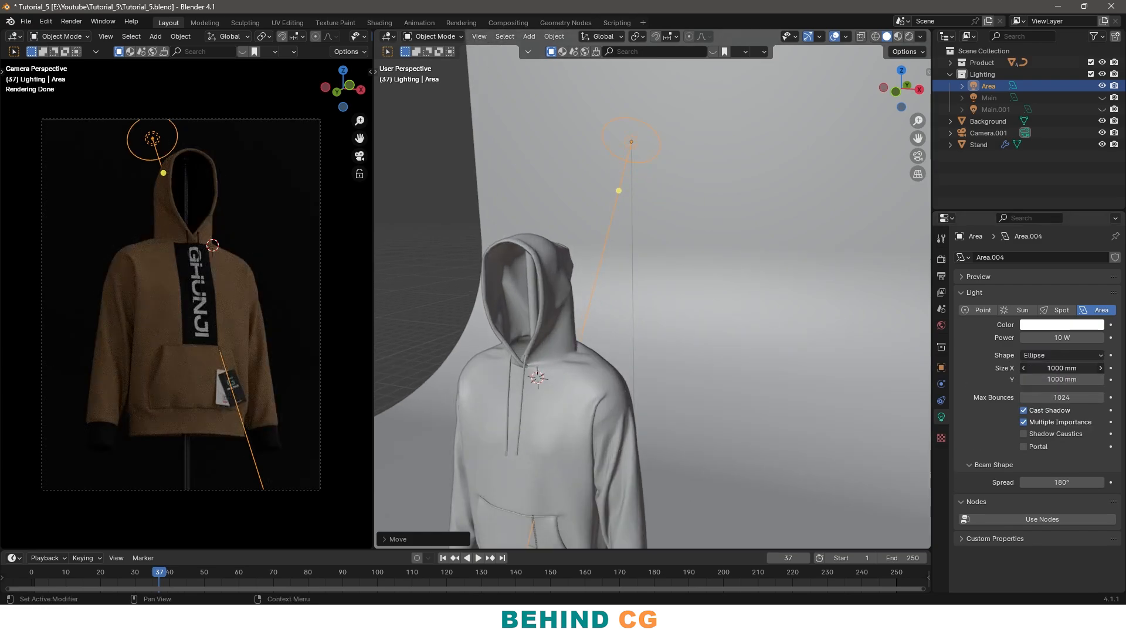
{"action": "left_click_drag", "start_coordinate": [1055, 368], "coordinate": [1101, 368]}
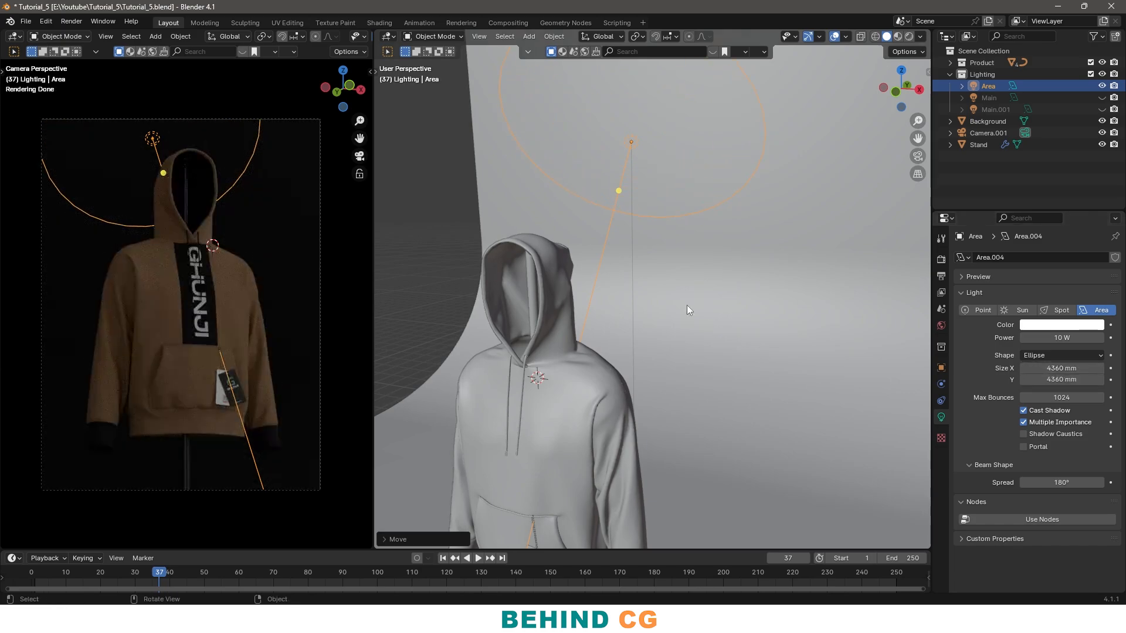
Step: Raise the elliptical light and center it above the hood in front view, and reduce both sizes to 3100 mm
{"action": "key", "text": "KP_1"}
{"action": "key", "text": "g"}
{"action": "left_click", "coordinate": [761, 110]}
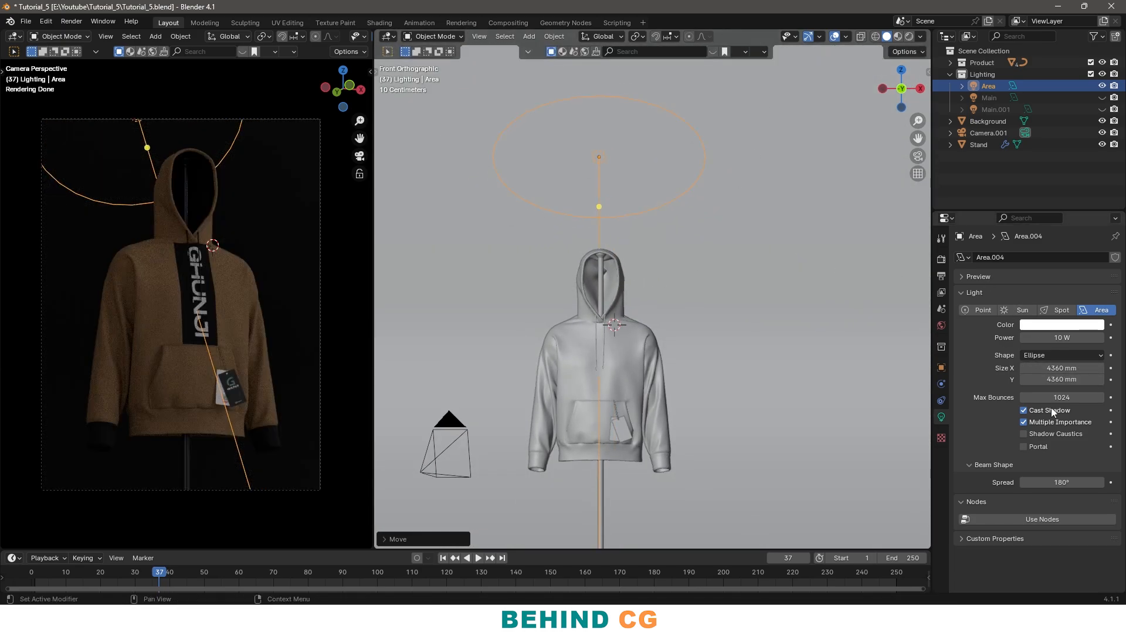
{"action": "mouse_move", "coordinate": [1055, 368]}
{"action": "left_mouse_down"}
{"action": "mouse_move", "coordinate": [1055, 379]}
{"action": "mouse_move", "coordinate": [1037, 379]}
{"action": "left_mouse_up"}
Step: Set the elliptical light's power to 2000 W and shift it slightly up and forward in the right side view
{"action": "key", "text": "KP_3"}
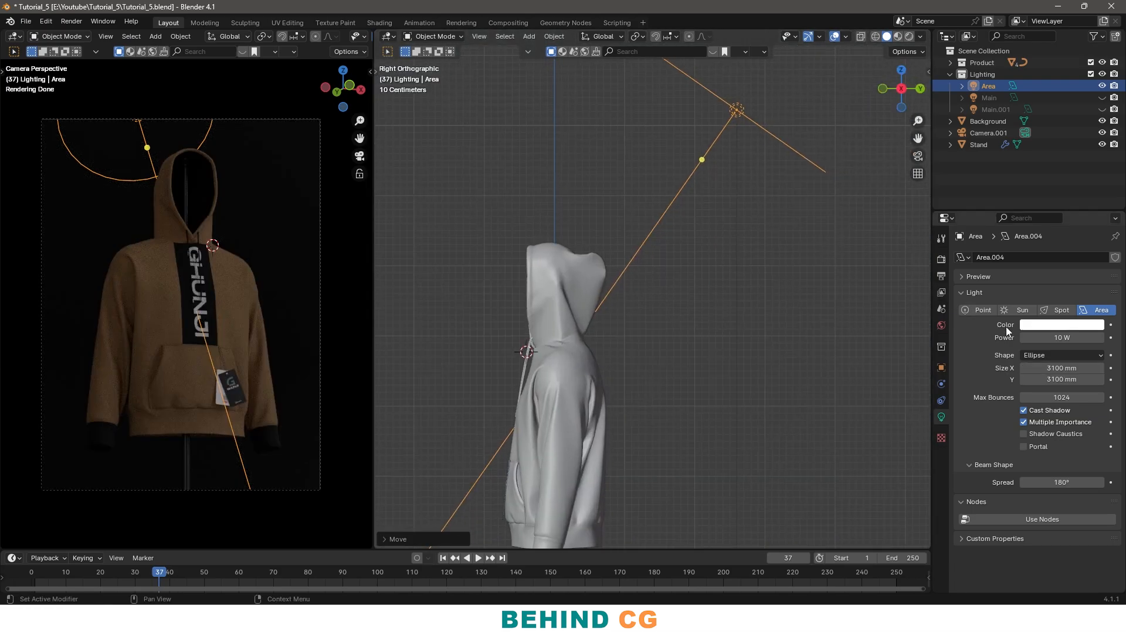
{"action": "left_click_drag", "start_coordinate": [1058, 339], "coordinate": [1088, 338]}
{"action": "left_click", "coordinate": [1058, 339]}
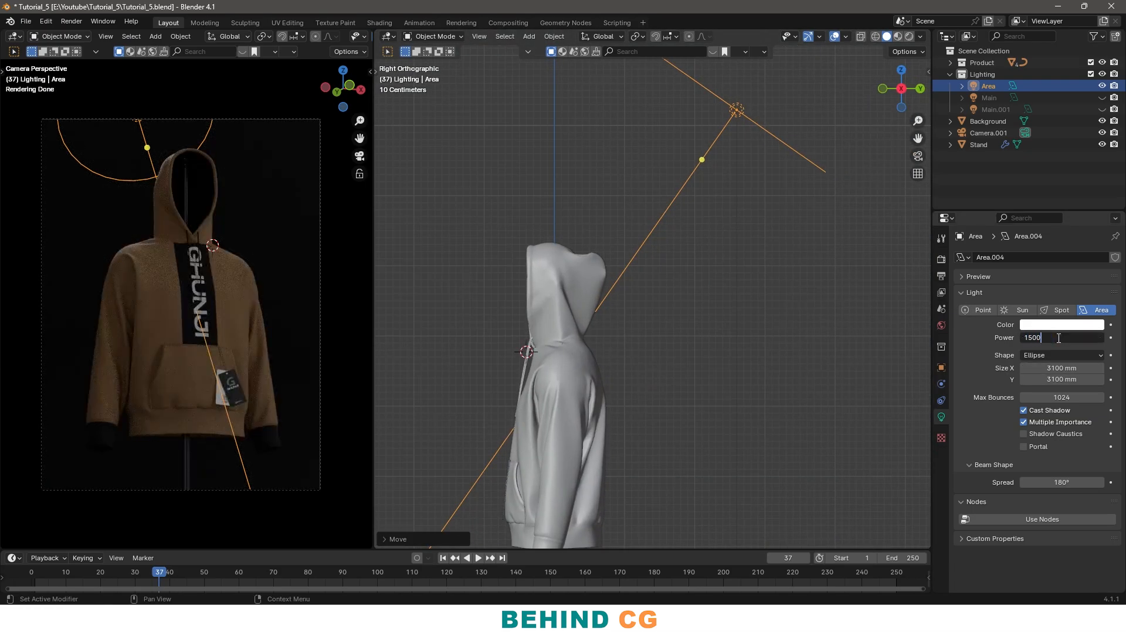
{"action": "key", "text": "Return"}
{"action": "key", "text": "Return"}
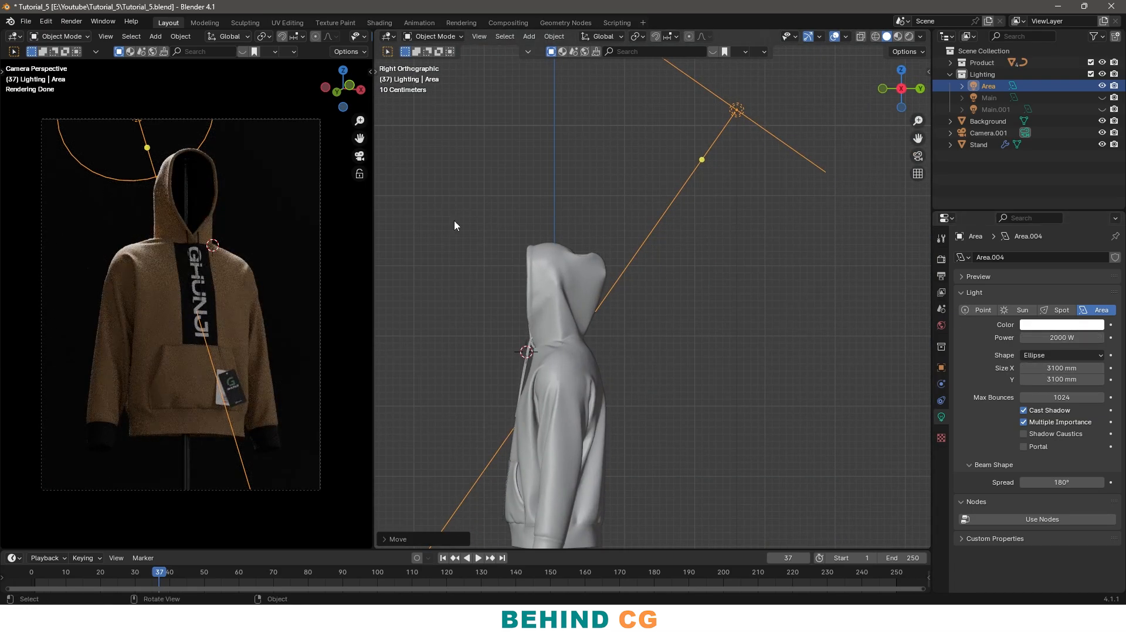
{"action": "key", "text": "g"}
{"action": "left_click", "coordinate": [781, 215]}
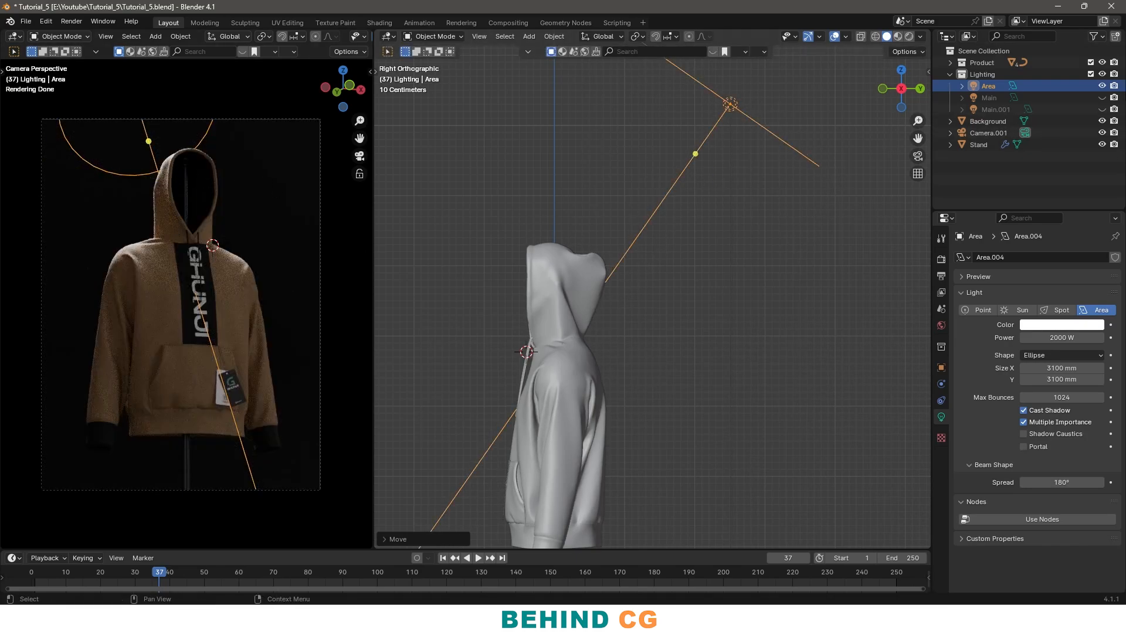
Step: Unhide the Main and Main.001 lights
{"action": "scroll", "coordinate": [624, 326], "scroll_direction": "down", "scroll_amount": 3}
{"action": "middle_click_drag", "start_coordinate": [623, 326], "coordinate": [690, 317]}
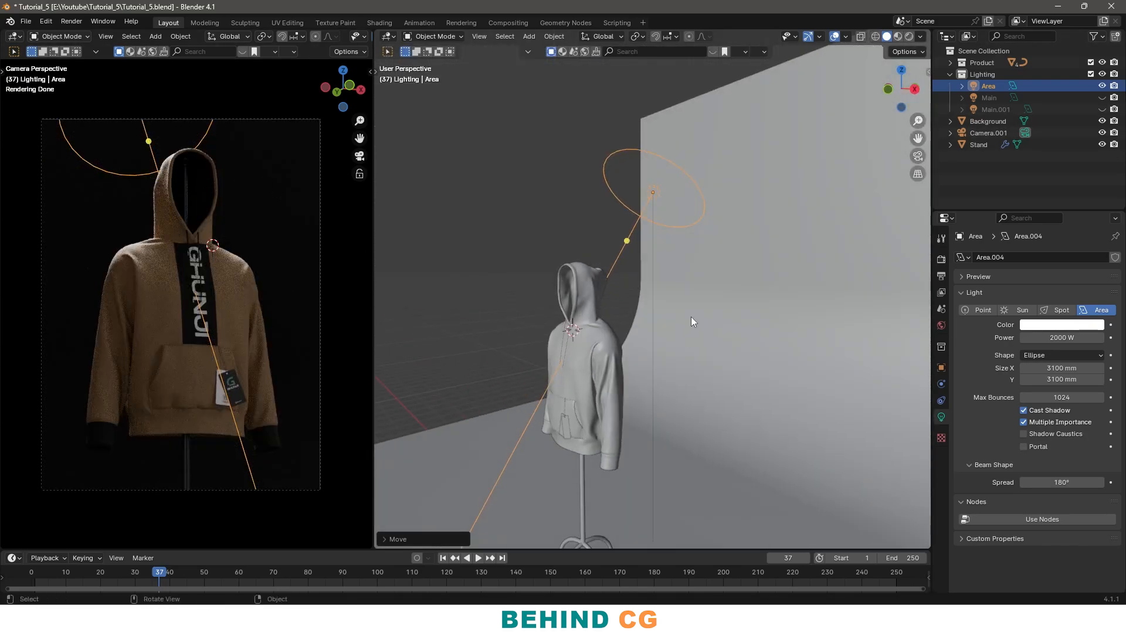
{"action": "left_click", "coordinate": [1101, 98]}
{"action": "left_click", "coordinate": [1103, 110]}
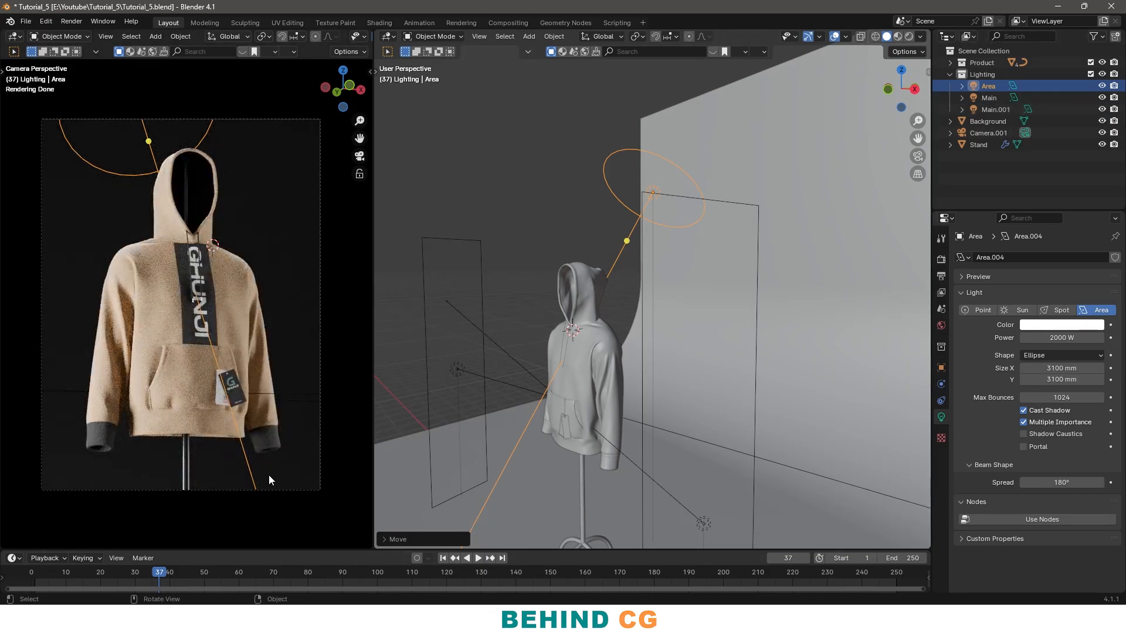
Step: Examine the combined lighting on the hood, shoulders and logo strip up close in the rendered camera view
{"action": "scroll", "coordinate": [138, 282], "scroll_direction": "up", "scroll_amount": 4}
{"action": "middle_click_drag", "start_coordinate": [130, 251], "coordinate": [252, 327], "text": "shift"}
{"action": "scroll", "coordinate": [254, 327], "scroll_direction": "up", "scroll_amount": 1}
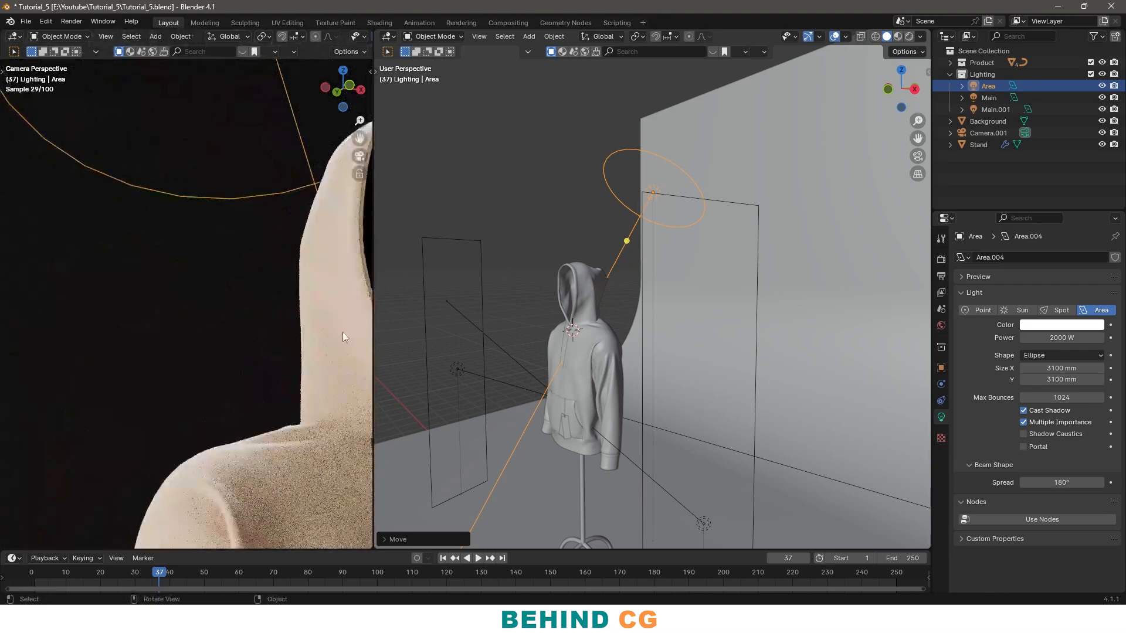
{"action": "middle_click_drag", "start_coordinate": [319, 385], "coordinate": [215, 323], "text": "shift"}
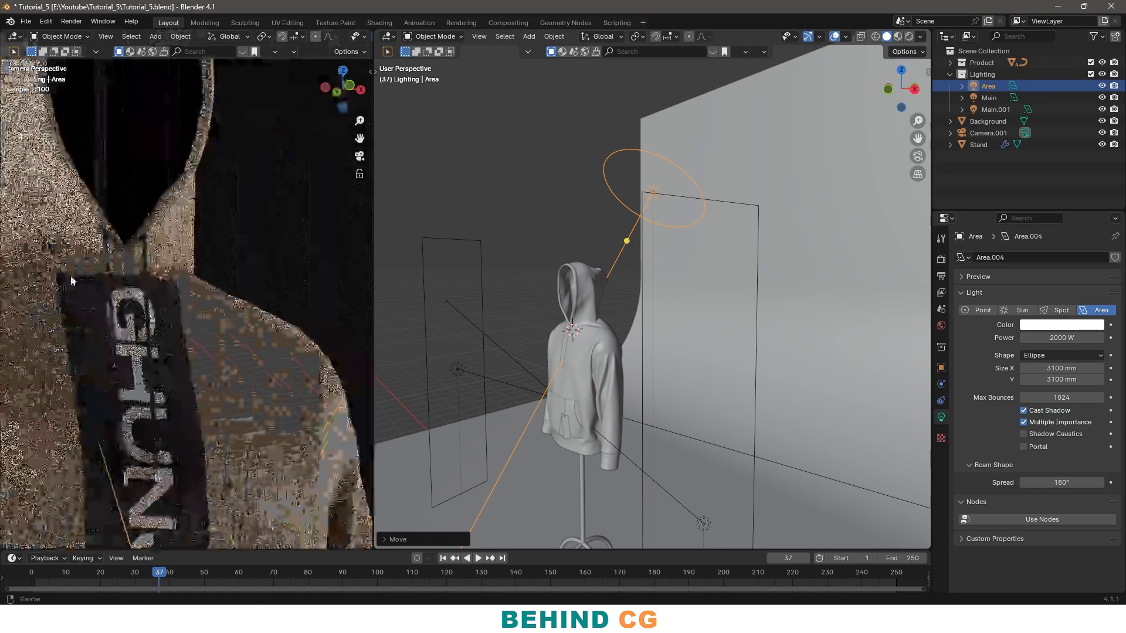
{"action": "scroll", "coordinate": [246, 302], "scroll_direction": "down", "scroll_amount": 2}
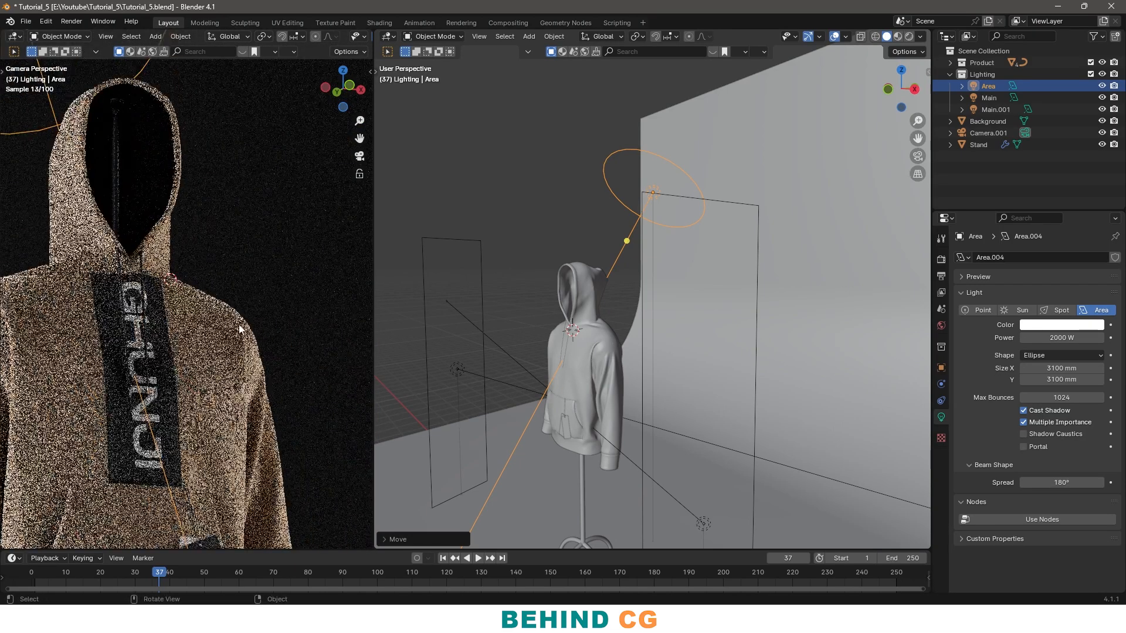
{"action": "scroll", "coordinate": [230, 372], "scroll_direction": "down", "scroll_amount": 2}
{"action": "middle_click_drag", "start_coordinate": [272, 446], "coordinate": [311, 375], "text": "shift"}
{"action": "scroll", "coordinate": [311, 375], "scroll_direction": "down", "scroll_amount": 2}
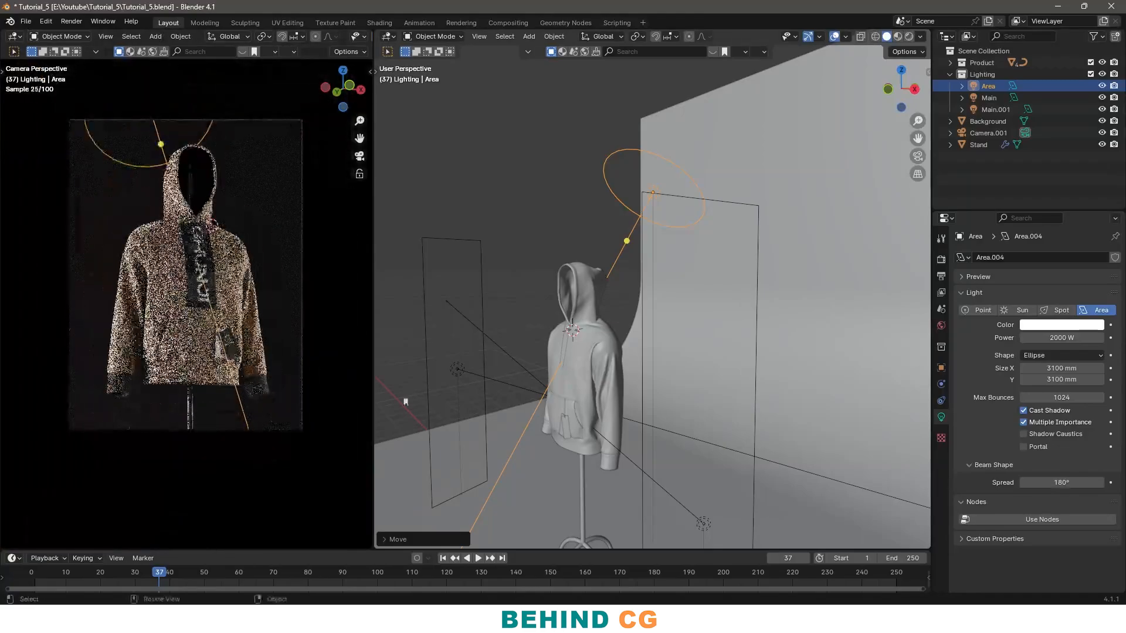
Step: Add another area light in the front view and rotate it 90° so that it shines horizontally
{"action": "middle_click_drag", "start_coordinate": [599, 377], "coordinate": [623, 361]}
{"action": "key", "text": "alt+a"}
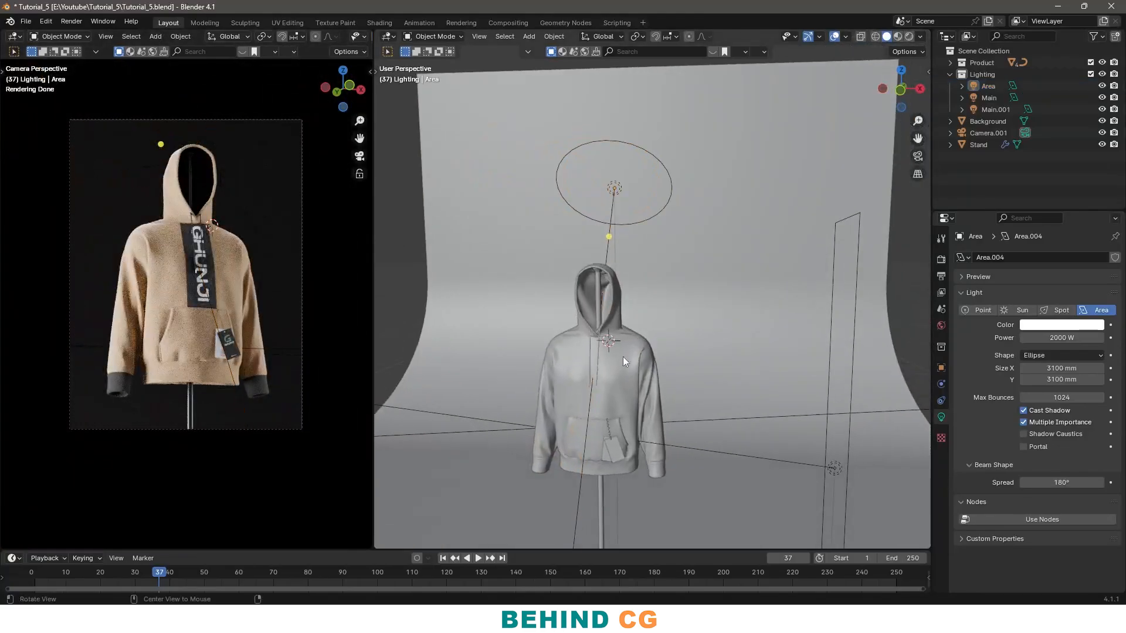
{"action": "key", "text": "KP_1"}
{"action": "scroll", "coordinate": [619, 270], "scroll_direction": "up", "scroll_amount": 2}
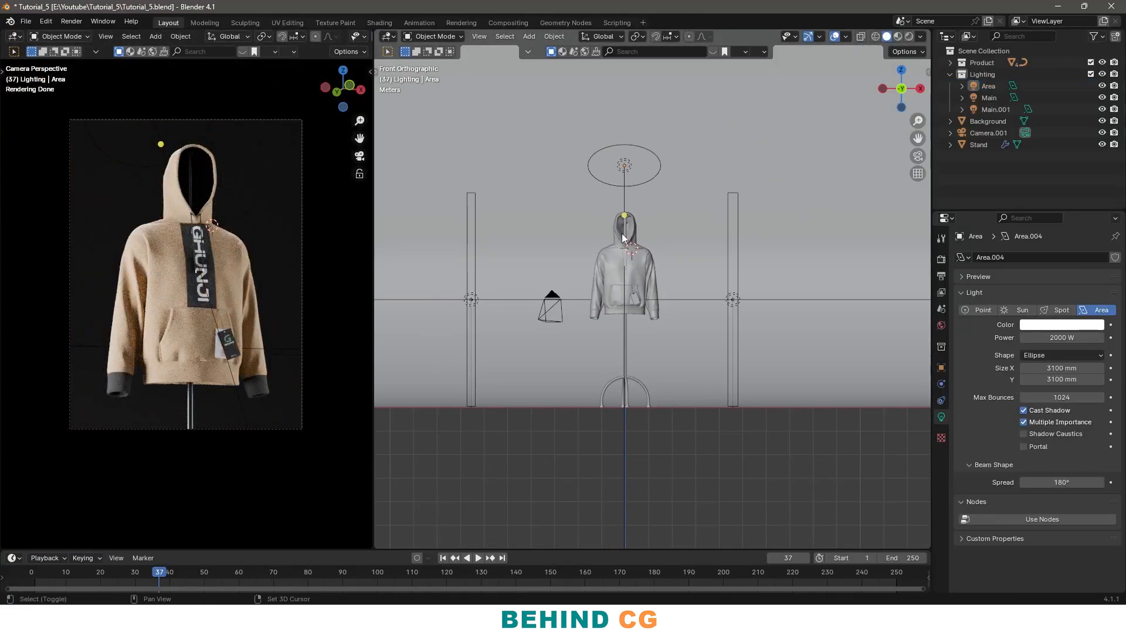
{"action": "key", "text": "shift+a"}
{"action": "mouse_move", "coordinate": [621, 234]}
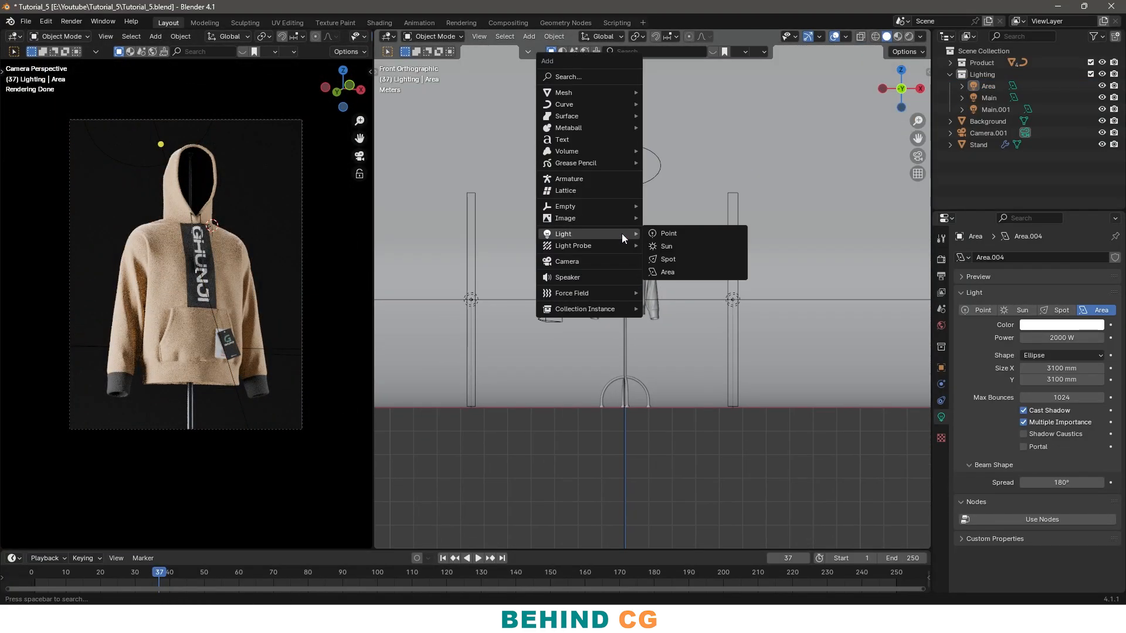
{"action": "left_click", "coordinate": [684, 274]}
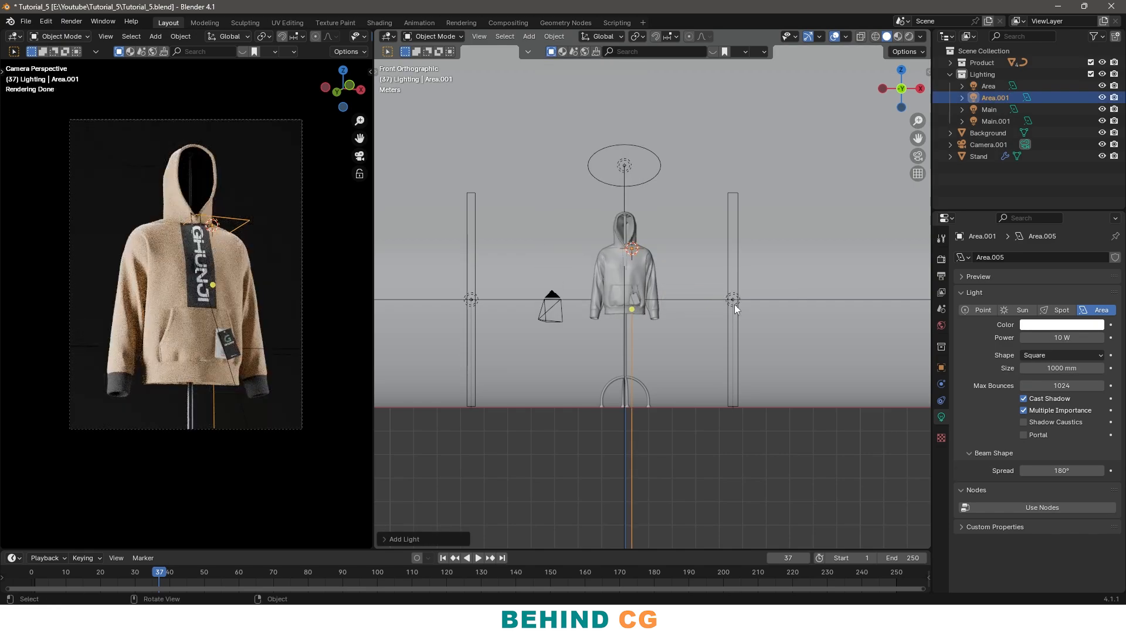
{"action": "key", "text": "r"}
{"action": "left_click", "coordinate": [565, 357], "text": "ctrl"}
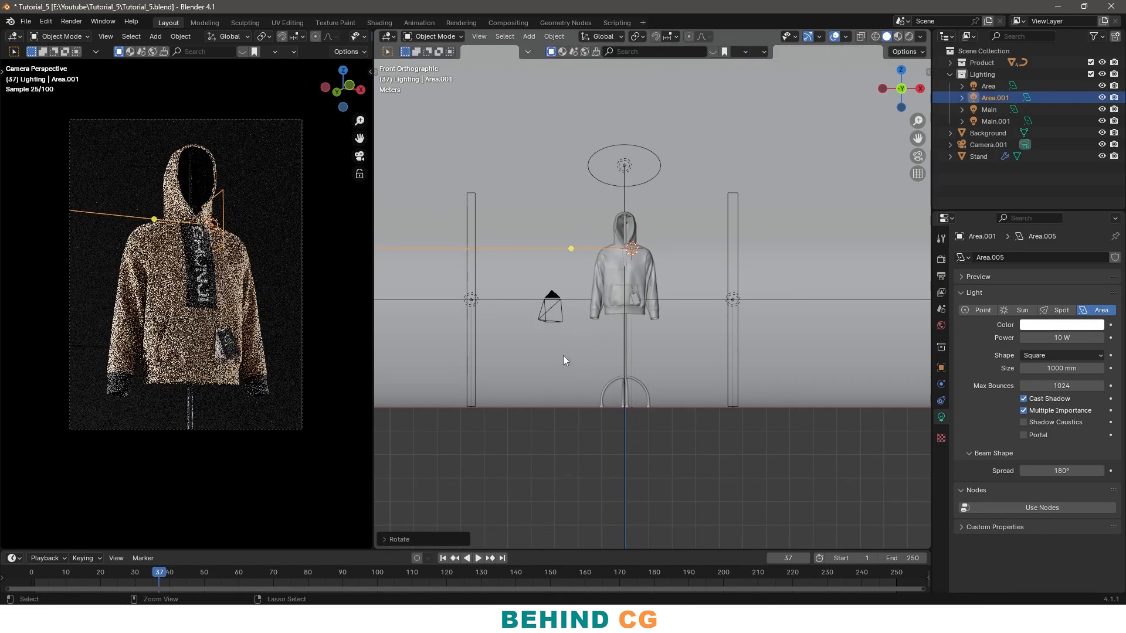
Step: Move the new area light behind and to the side of the hoodie in the top view, rotated diagonally to aim at it
{"action": "scroll", "coordinate": [610, 353], "scroll_direction": "up", "scroll_amount": 1}
{"action": "scroll", "coordinate": [667, 287], "scroll_direction": "up", "scroll_amount": 2}
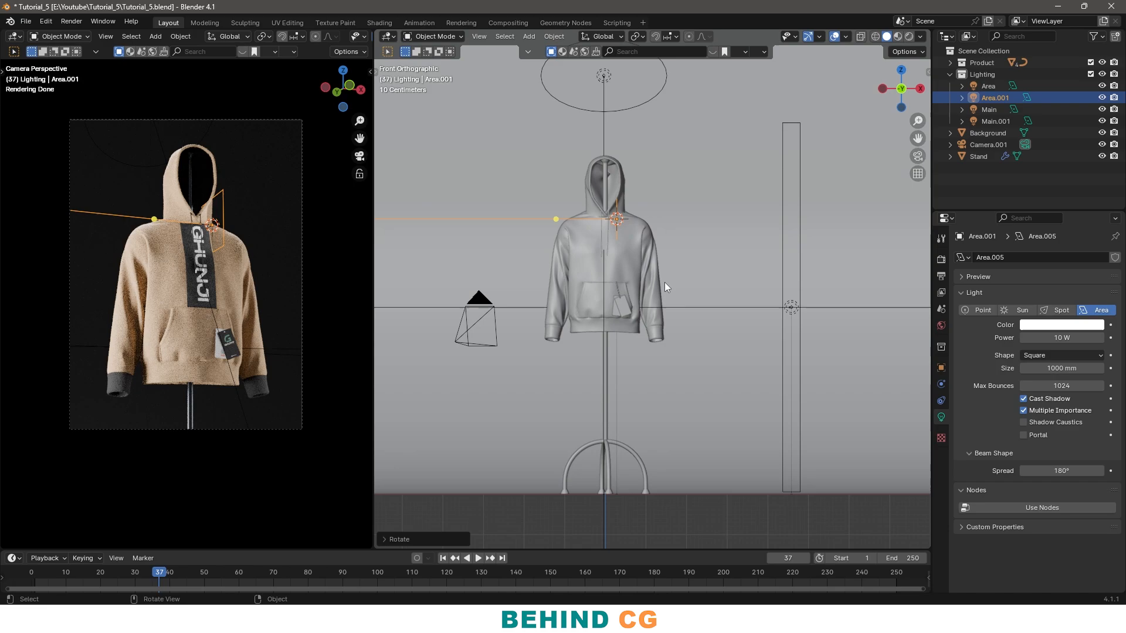
{"action": "key", "text": "KP_7"}
{"action": "scroll", "coordinate": [668, 299], "scroll_direction": "down", "scroll_amount": 4}
{"action": "scroll", "coordinate": [678, 340], "scroll_direction": "up", "scroll_amount": 2}
{"action": "middle_click_drag", "start_coordinate": [678, 340], "coordinate": [648, 376], "text": "shift"}
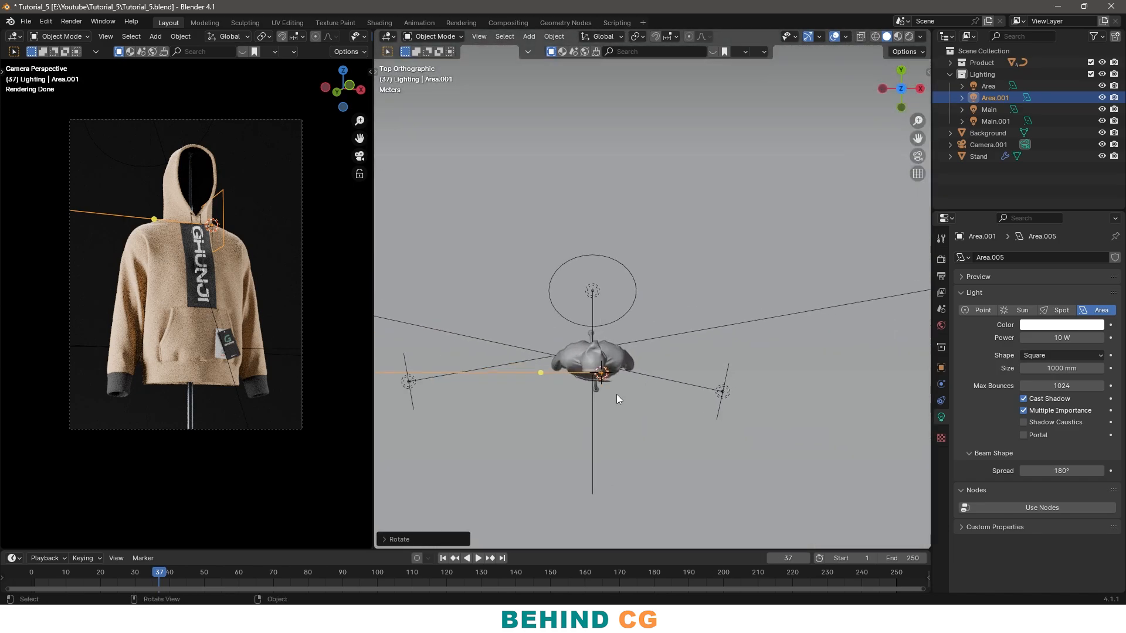
{"action": "key", "text": "g"}
{"action": "left_click", "coordinate": [869, 286]}
{"action": "key", "text": "r"}
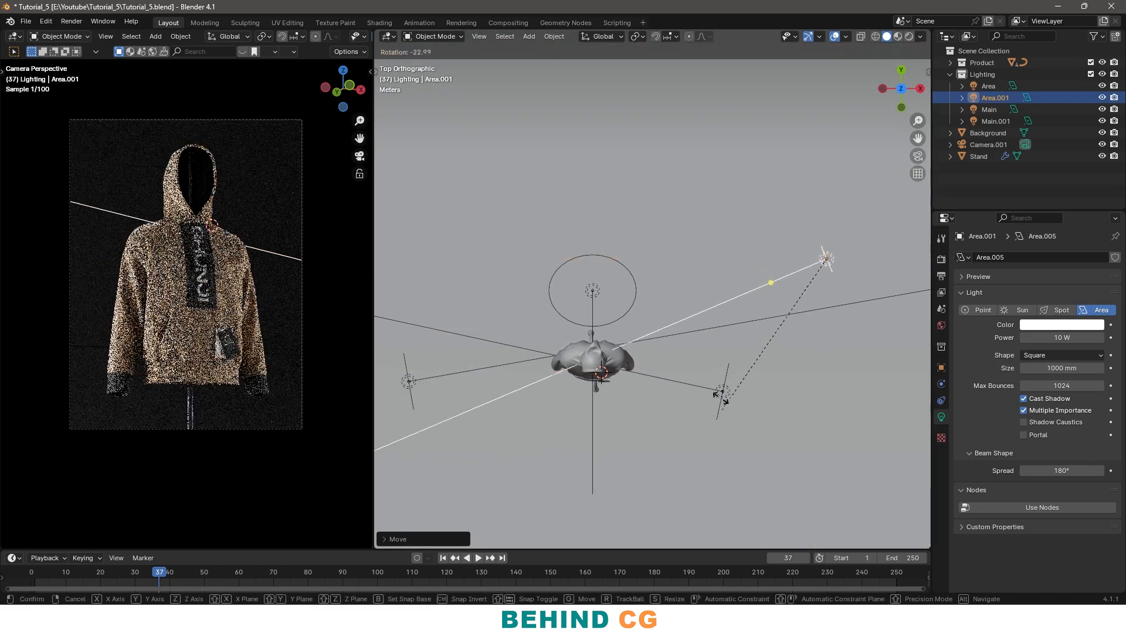
{"action": "left_click", "coordinate": [810, 290]}
{"action": "key", "text": "g"}
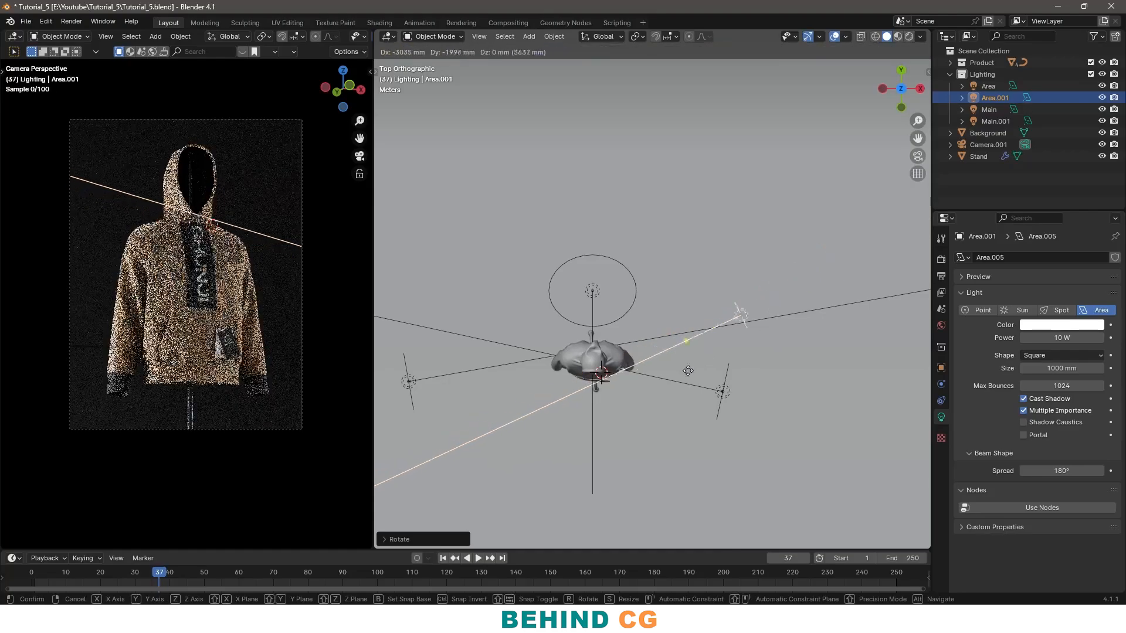
{"action": "left_click", "coordinate": [711, 344]}
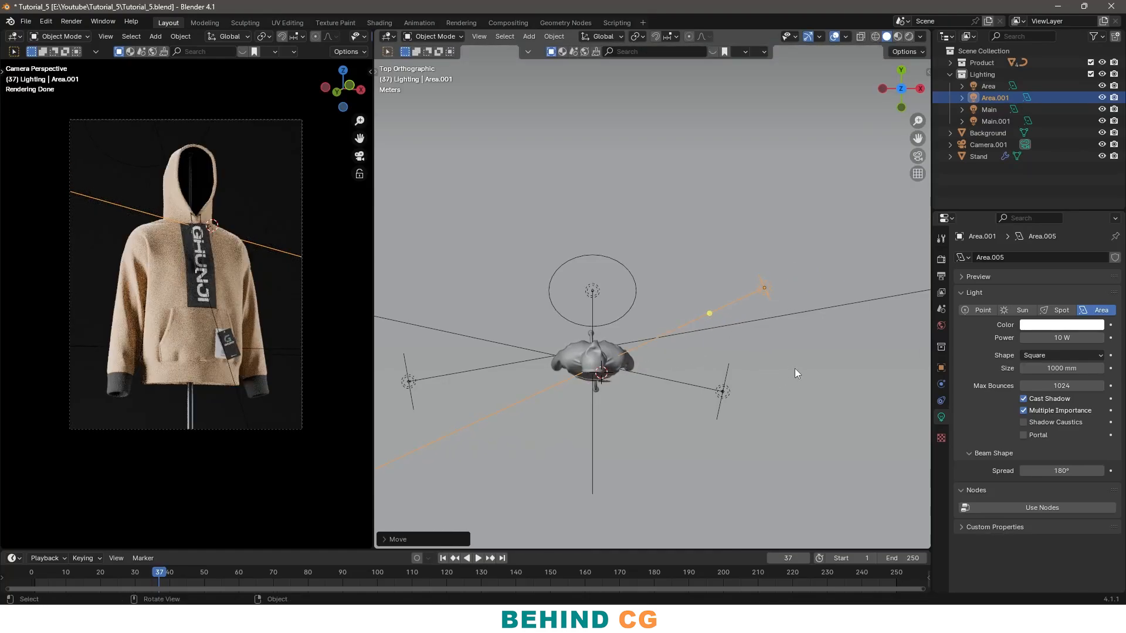
Step: Give the area light a light blue colour (hue 0.574, saturation 0.934) and set its power to 2000 W
{"action": "scroll", "coordinate": [754, 354], "scroll_direction": "up", "scroll_amount": 3}
{"action": "left_click", "coordinate": [1061, 325]}
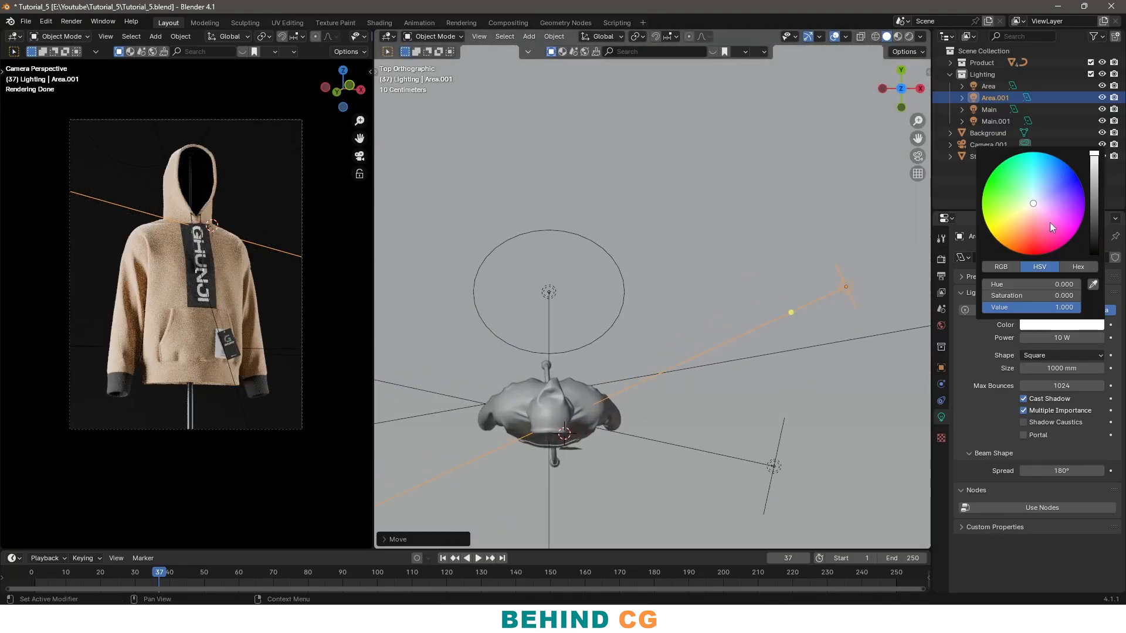
{"action": "left_click_drag", "start_coordinate": [1037, 207], "coordinate": [1044, 169]}
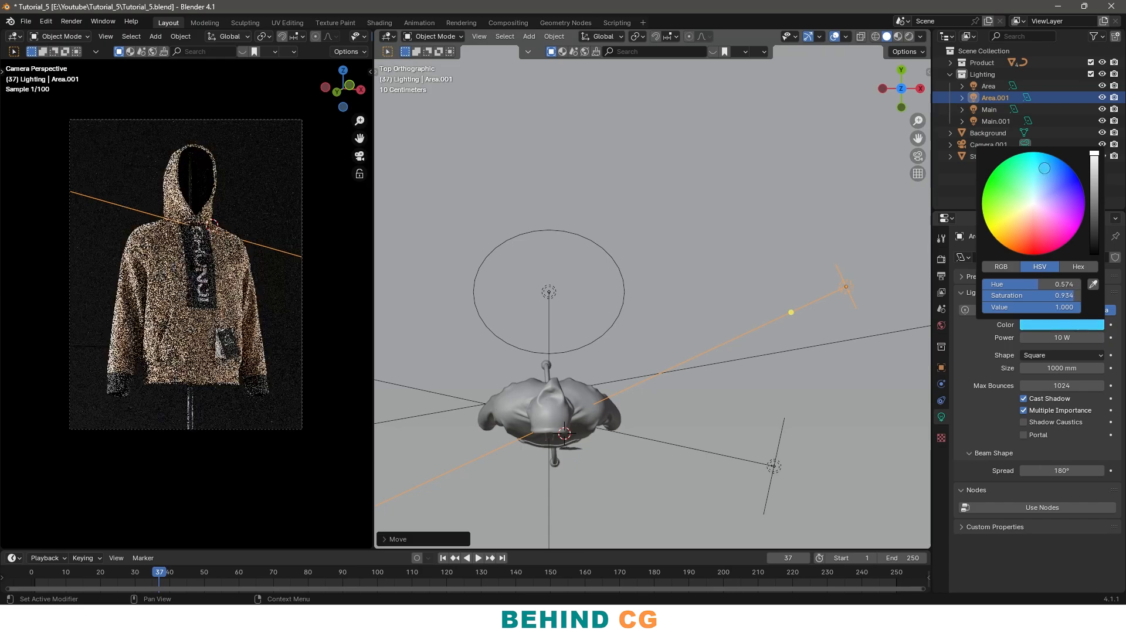
{"action": "left_click", "coordinate": [1067, 339]}
{"action": "type", "text": "2000"}
{"action": "key", "text": "Return"}
Step: Change the blue light to a 5620 × 2030 mm rectangle and move it slightly down and toward the hoodie in the front view
{"action": "key", "text": "KP_1"}
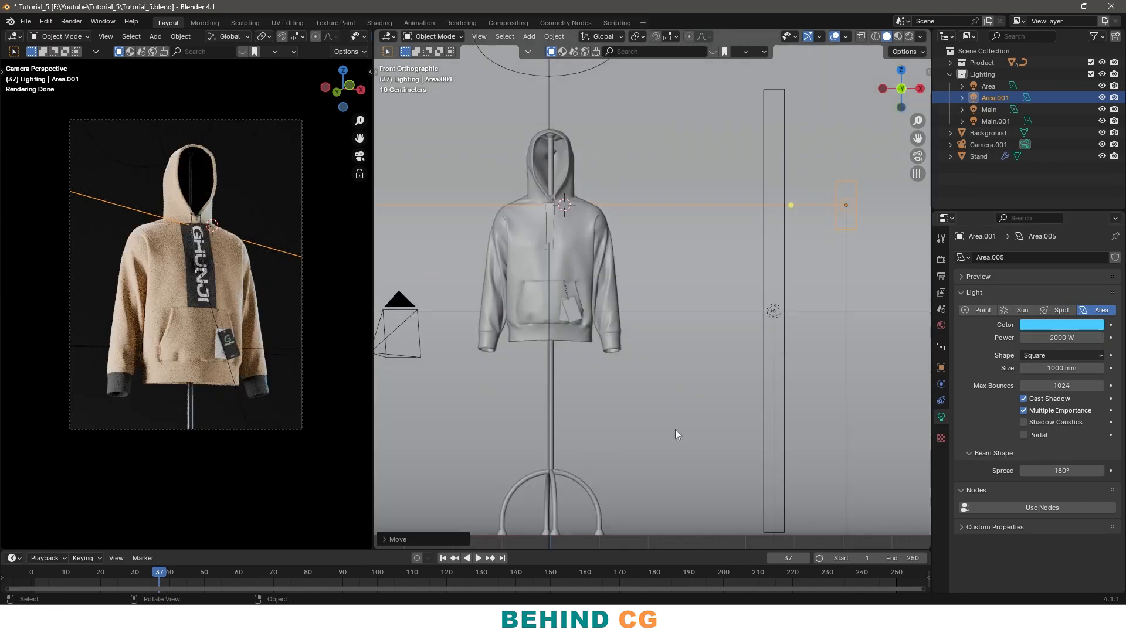
{"action": "left_click", "coordinate": [1061, 355]}
{"action": "left_click", "coordinate": [1053, 368]}
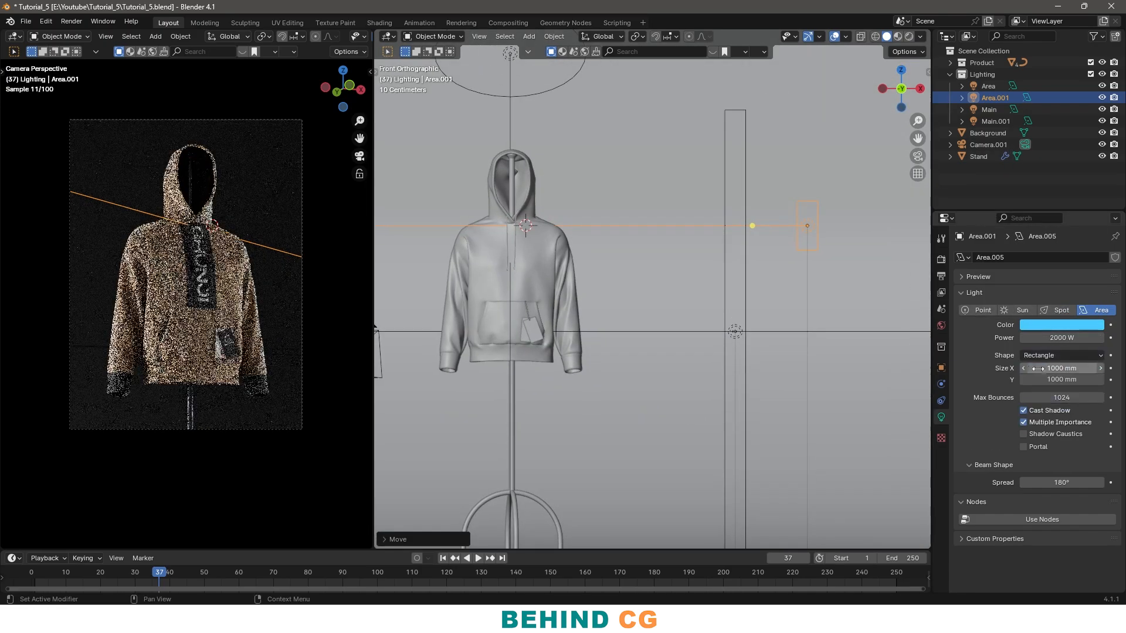
{"action": "left_click_drag", "start_coordinate": [1053, 368], "coordinate": [1108, 380]}
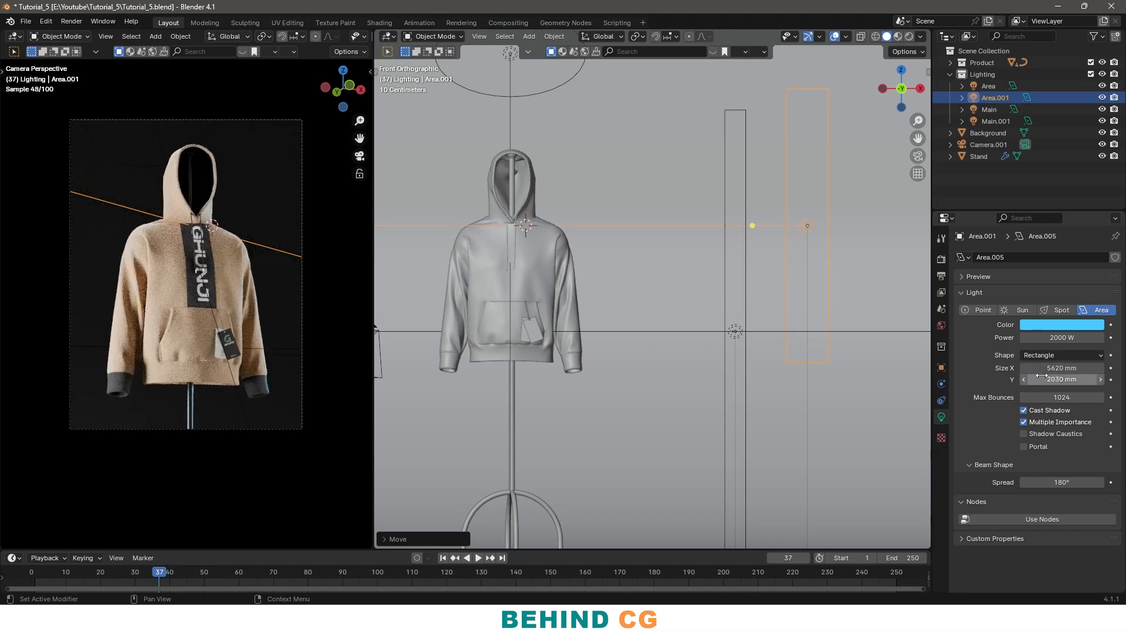
{"action": "key", "text": "g"}
{"action": "left_click", "coordinate": [798, 302]}
Step: Hide the Main and Main.001 lights to isolate the coloured light's effect in the render
{"action": "scroll", "coordinate": [256, 305], "scroll_direction": "up", "scroll_amount": 6}
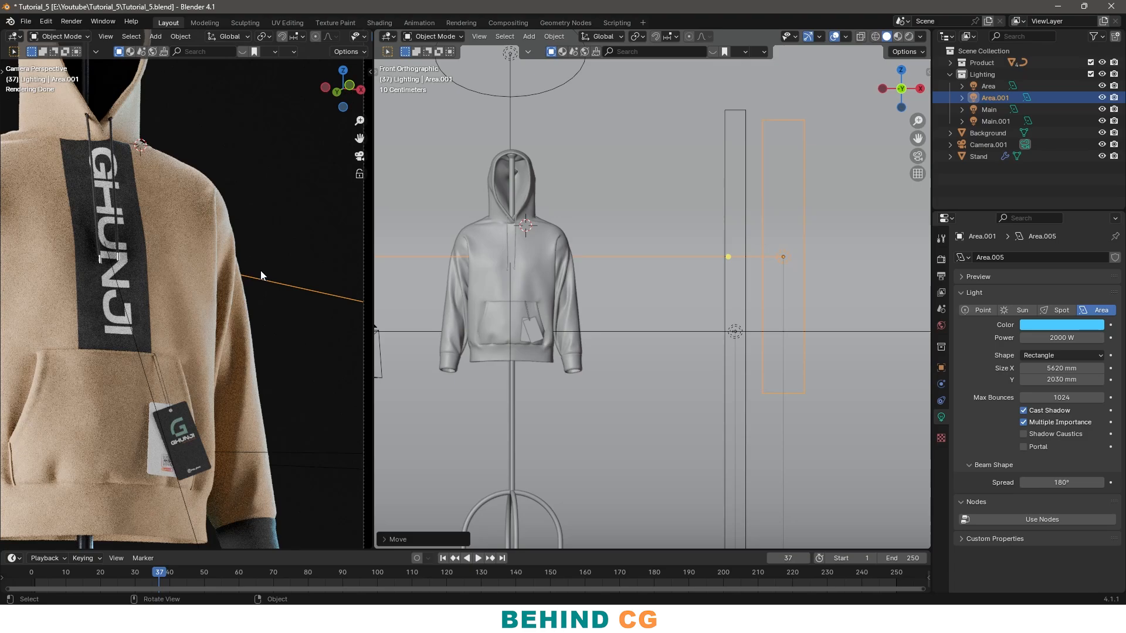
{"action": "scroll", "coordinate": [223, 299], "scroll_direction": "down", "scroll_amount": 5}
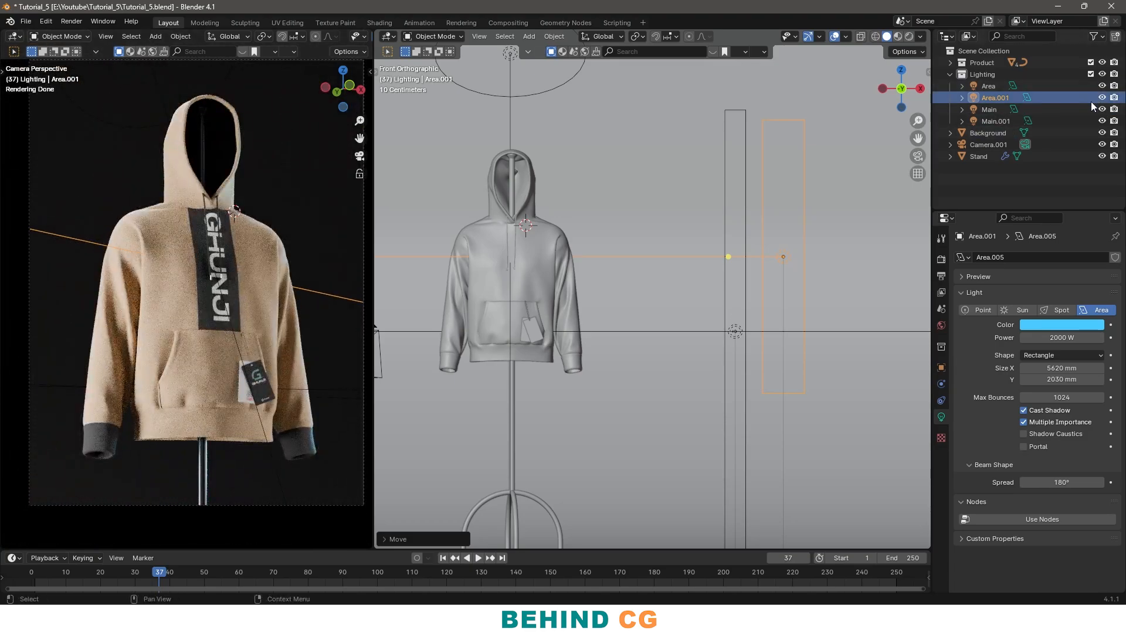
{"action": "left_click_drag", "start_coordinate": [1102, 109], "coordinate": [1102, 121]}
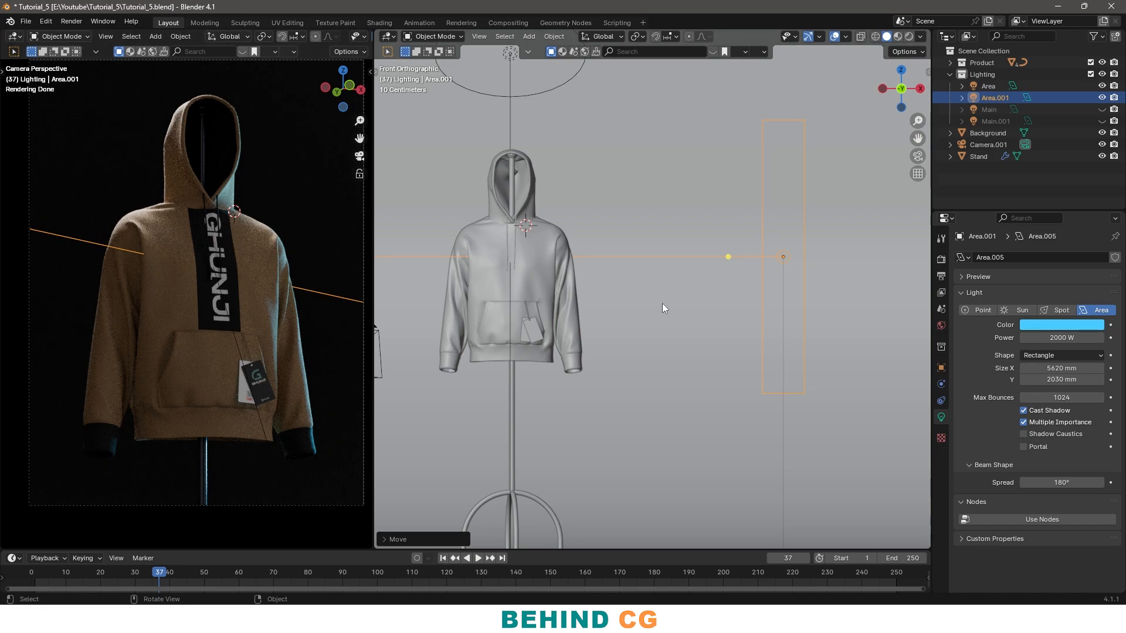
Step: Shift the blue light slightly outward and back from the hoodie in the top view
{"action": "middle_click_drag", "start_coordinate": [663, 303], "coordinate": [742, 361], "text": "alt"}
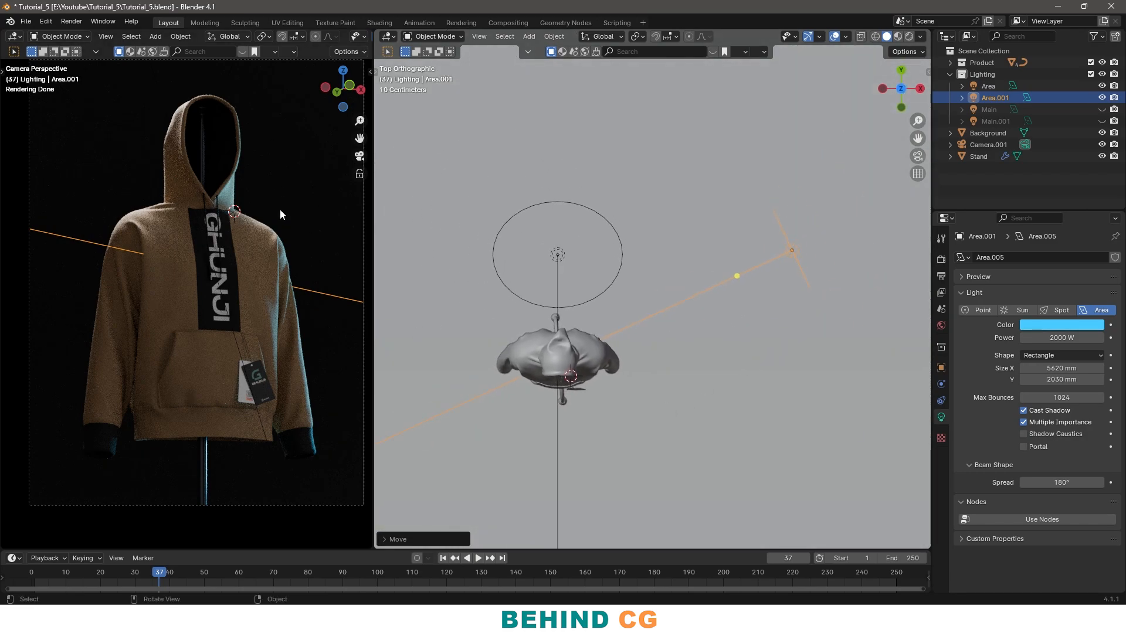
{"action": "scroll", "coordinate": [756, 352], "scroll_direction": "down", "scroll_amount": 2}
{"action": "key", "text": "g"}
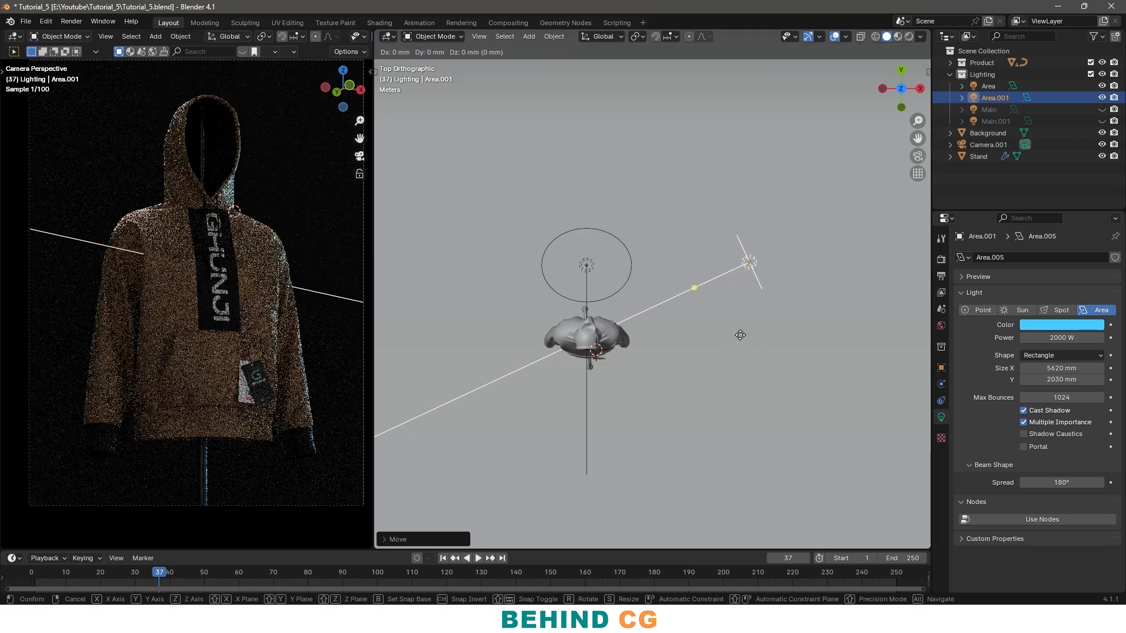
{"action": "left_click", "coordinate": [769, 326]}
Step: Duplicate the blue light, rotate the copy to aim the opposite way and place it on the other side behind the hoodie
{"action": "scroll", "coordinate": [739, 346], "scroll_direction": "down", "scroll_amount": 3}
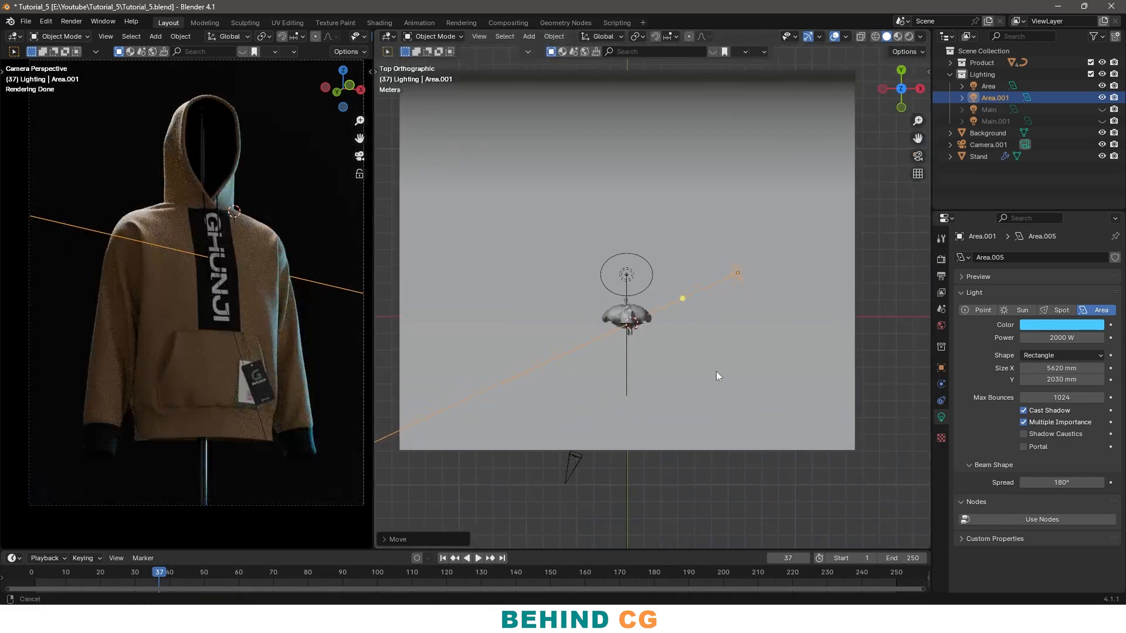
{"action": "key", "text": "shift+d"}
{"action": "key", "text": "r"}
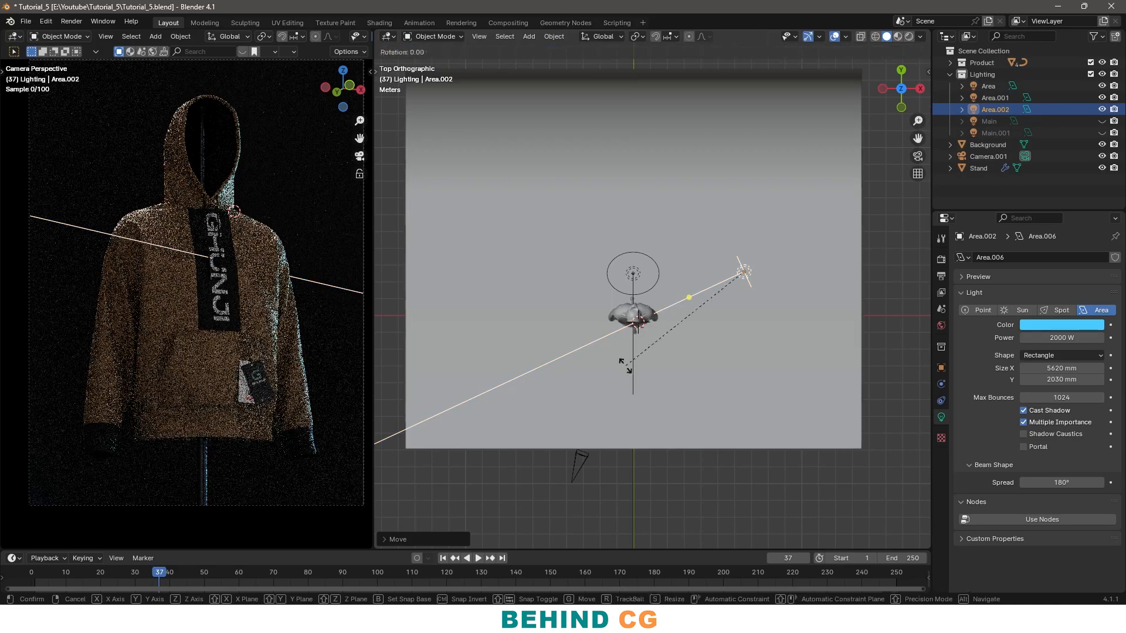
{"action": "left_click", "coordinate": [906, 318]}
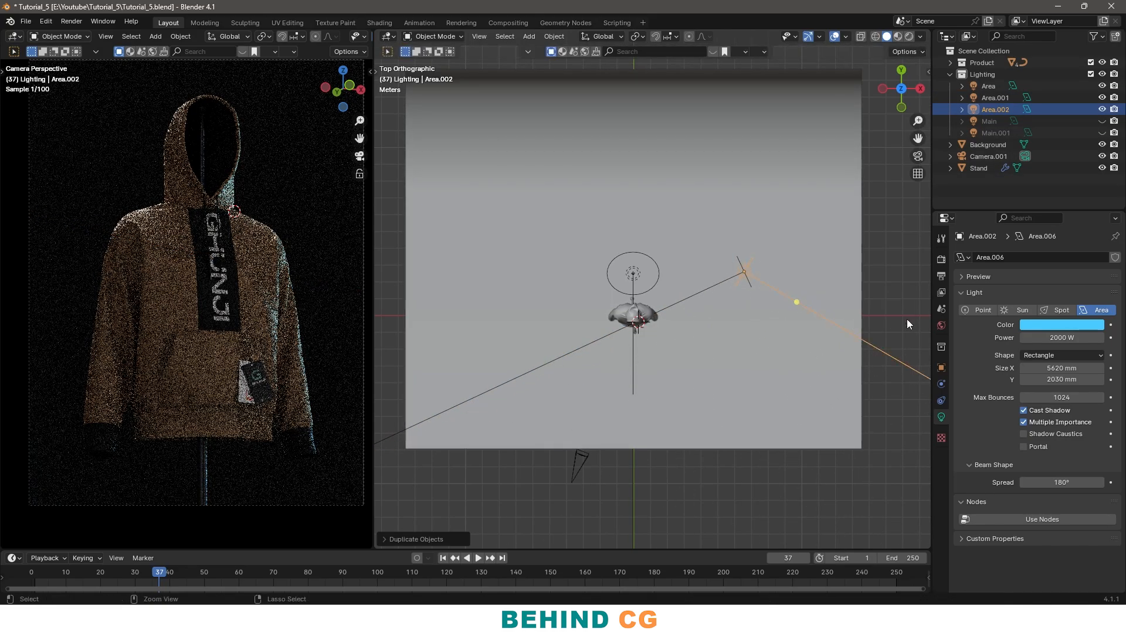
{"action": "key", "text": "g"}
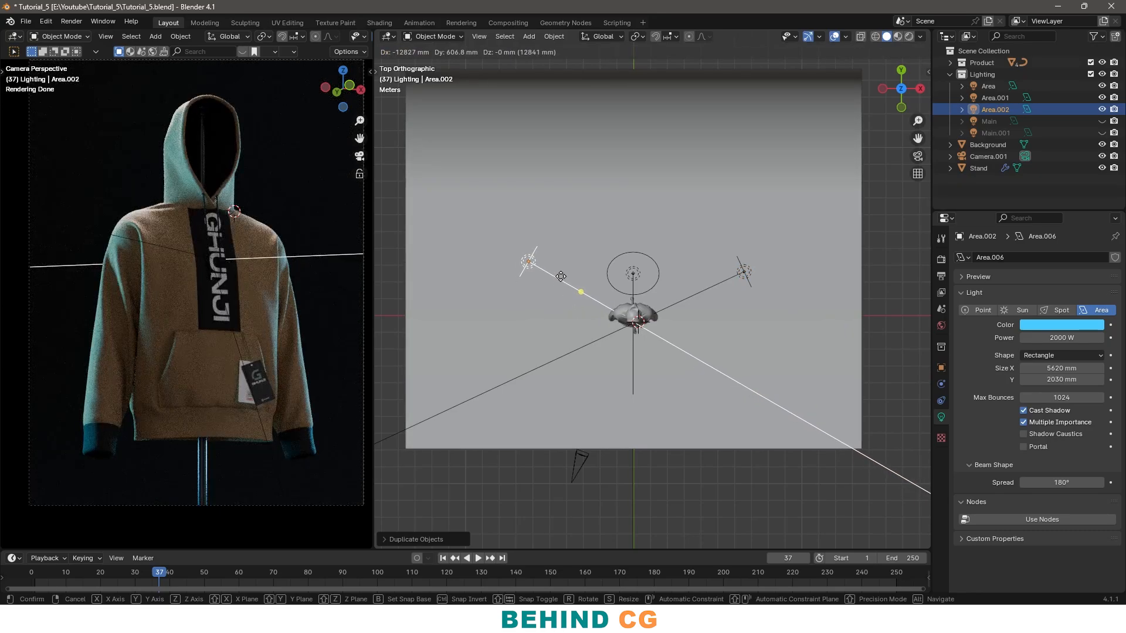
{"action": "left_click", "coordinate": [521, 262]}
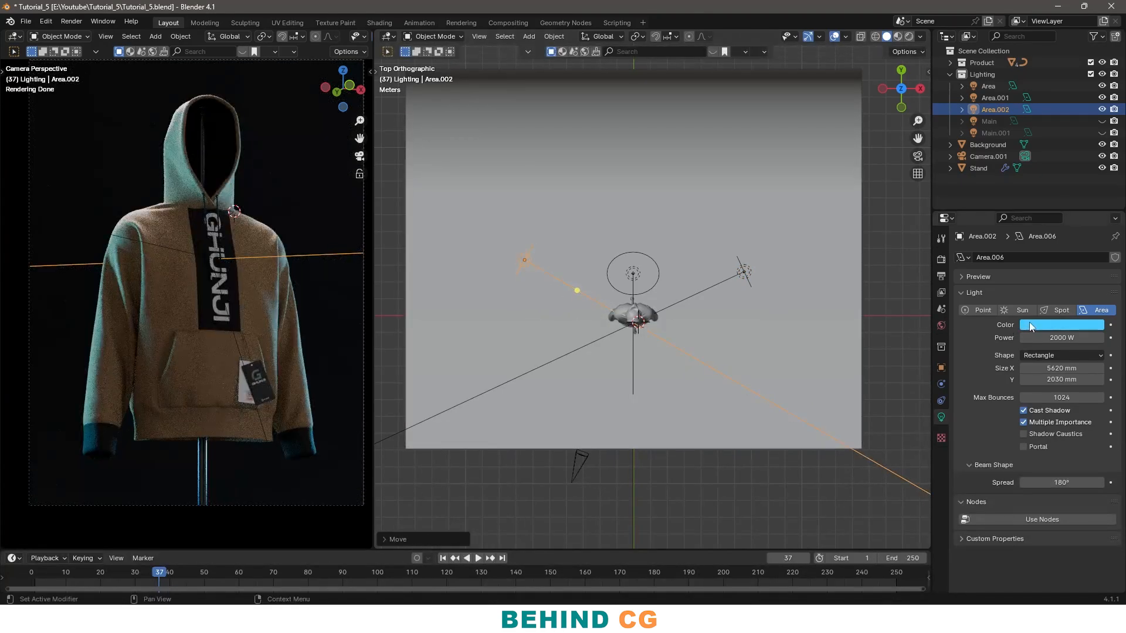
Step: Colour the duplicated light orange, then rotate it about -5° and move it farther back and outward
{"action": "left_click", "coordinate": [1043, 325]}
{"action": "left_click_drag", "start_coordinate": [1016, 214], "coordinate": [1021, 234]}
{"action": "key", "text": "r"}
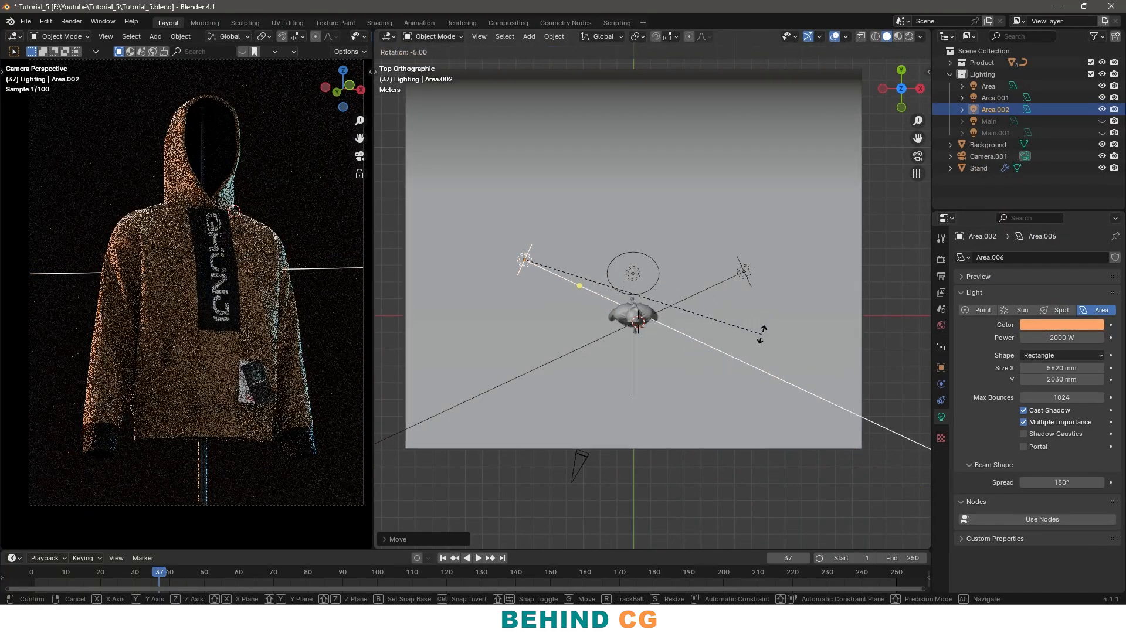
{"action": "left_click", "coordinate": [762, 334]}
{"action": "key", "text": "g"}
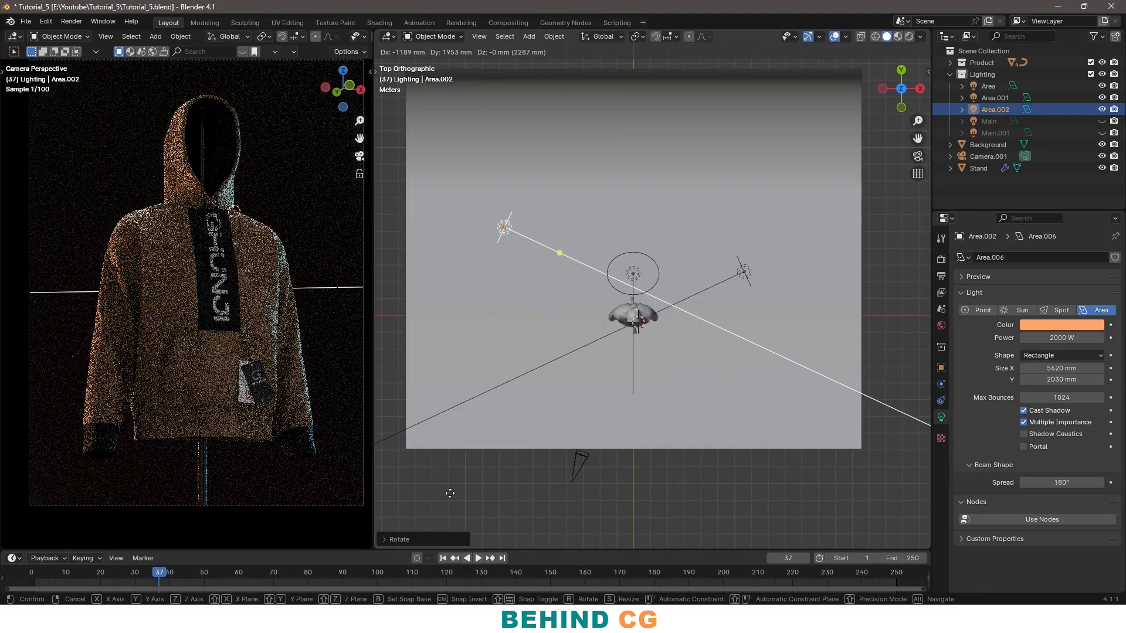
{"action": "left_click", "coordinate": [743, 486]}
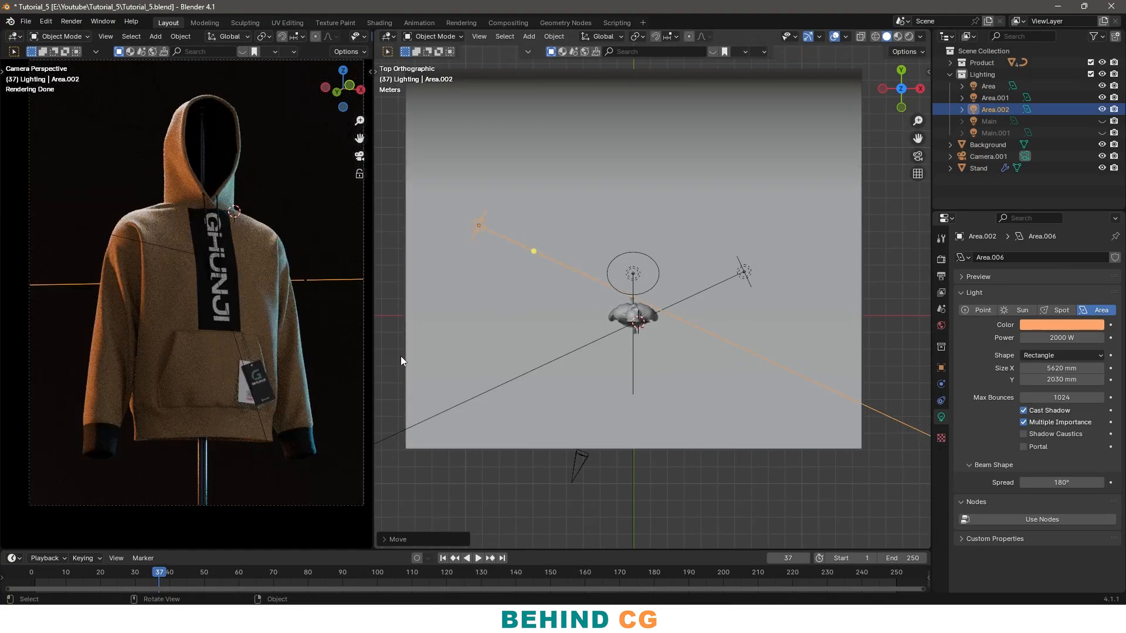
Step: Unhide the Main and Main.001 lights
{"action": "scroll", "coordinate": [667, 323], "scroll_direction": "up", "scroll_amount": 4}
{"action": "middle_click_drag", "start_coordinate": [639, 403], "coordinate": [675, 252]}
{"action": "left_click_drag", "start_coordinate": [1102, 133], "coordinate": [1101, 121]}
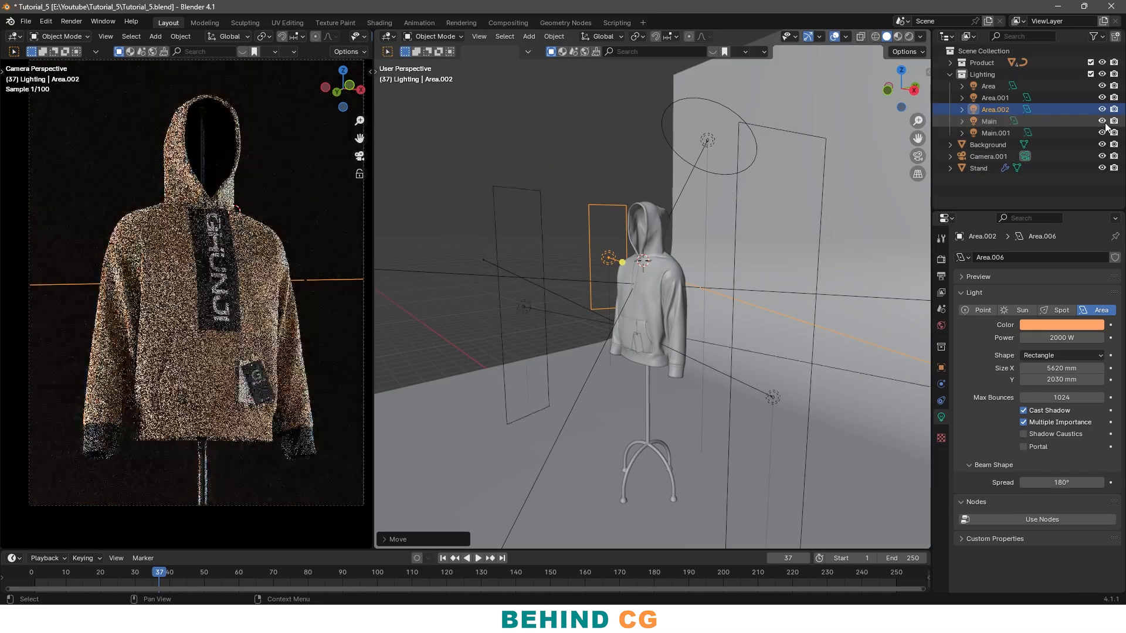
Step: Examine the coloured rim lighting on the sleeves, hem and hang tag up close in the rendered camera view
{"action": "scroll", "coordinate": [212, 436], "scroll_direction": "up", "scroll_amount": 6}
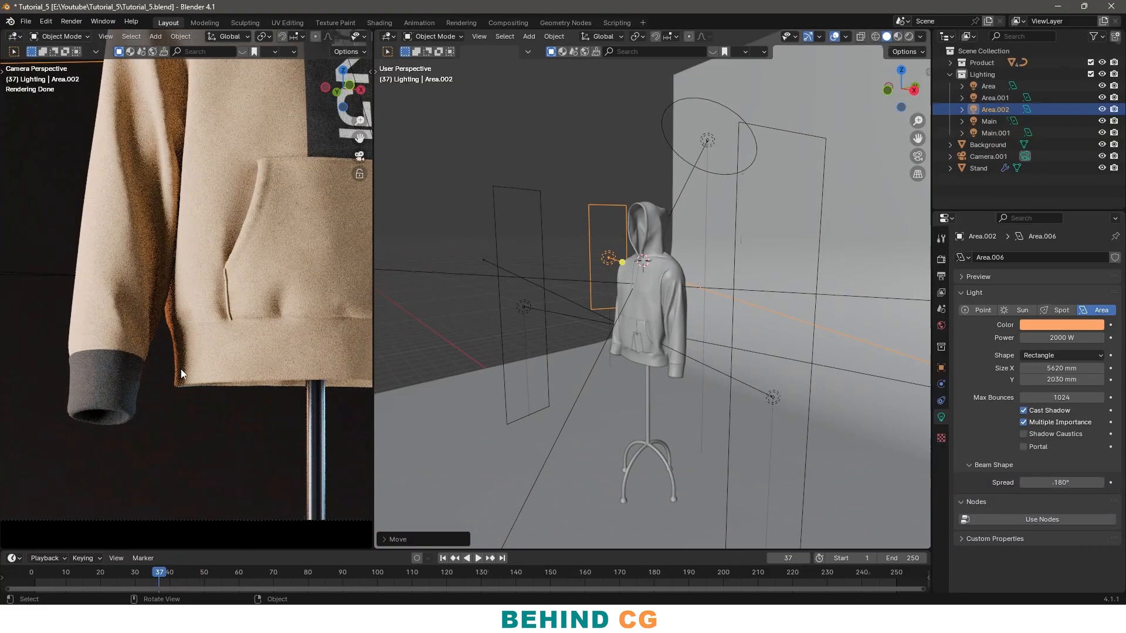
{"action": "scroll", "coordinate": [207, 266], "scroll_direction": "down", "scroll_amount": 4}
{"action": "middle_click_drag", "start_coordinate": [206, 266], "coordinate": [154, 322], "text": "shift"}
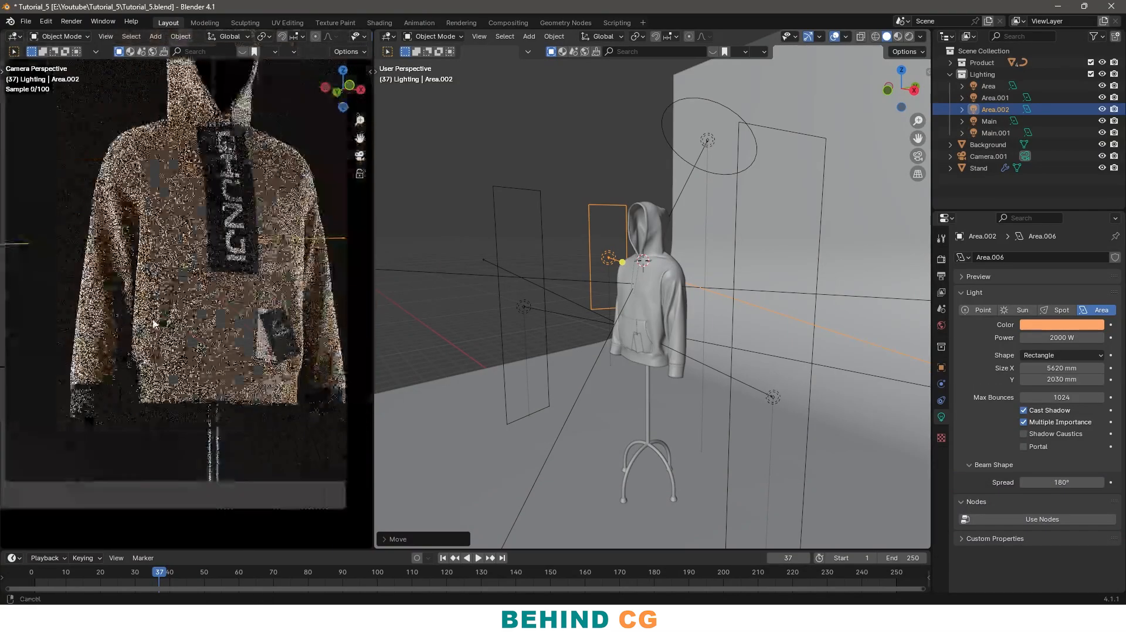
{"action": "scroll", "coordinate": [246, 300], "scroll_direction": "up", "scroll_amount": 5}
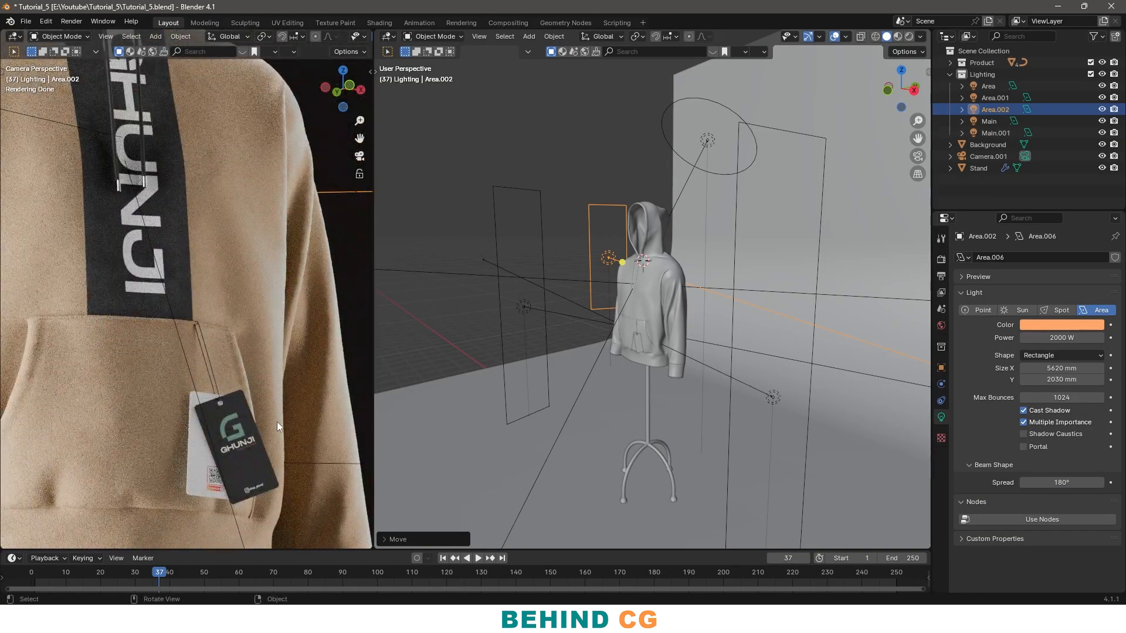
{"action": "scroll", "coordinate": [312, 438], "scroll_direction": "down", "scroll_amount": 6}
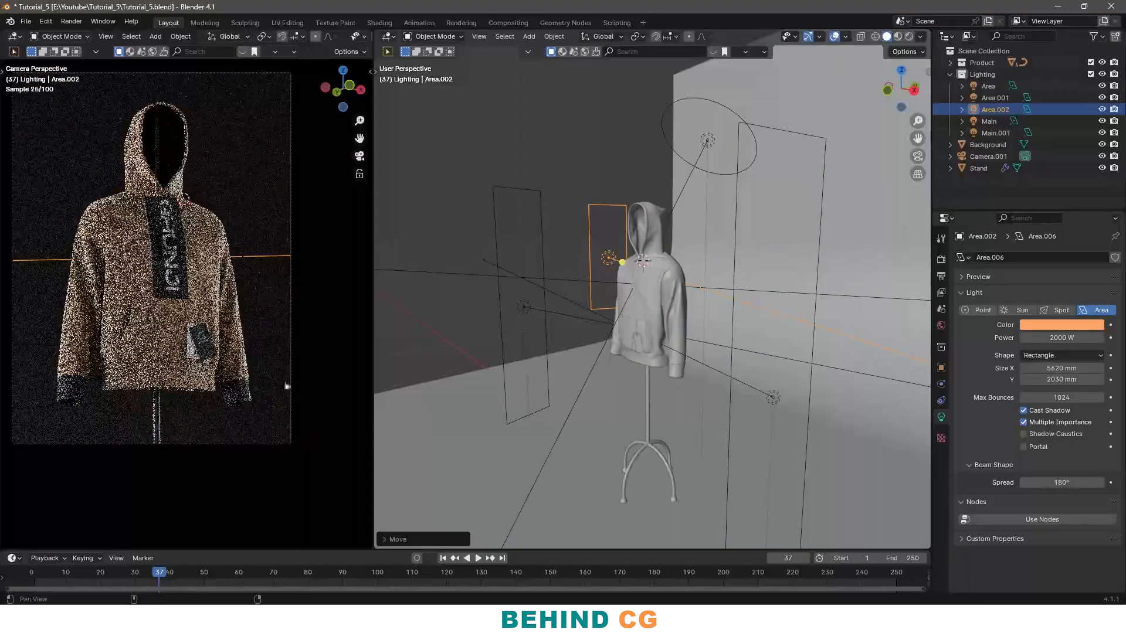
{"action": "middle_click_drag", "start_coordinate": [284, 384], "coordinate": [319, 418], "text": "shift"}
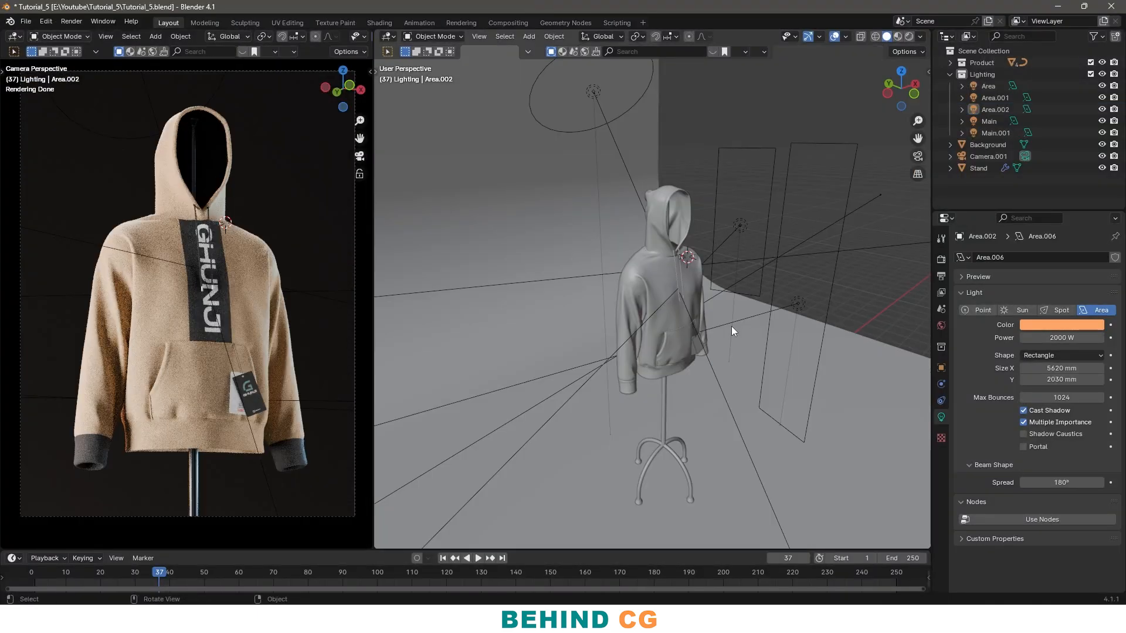